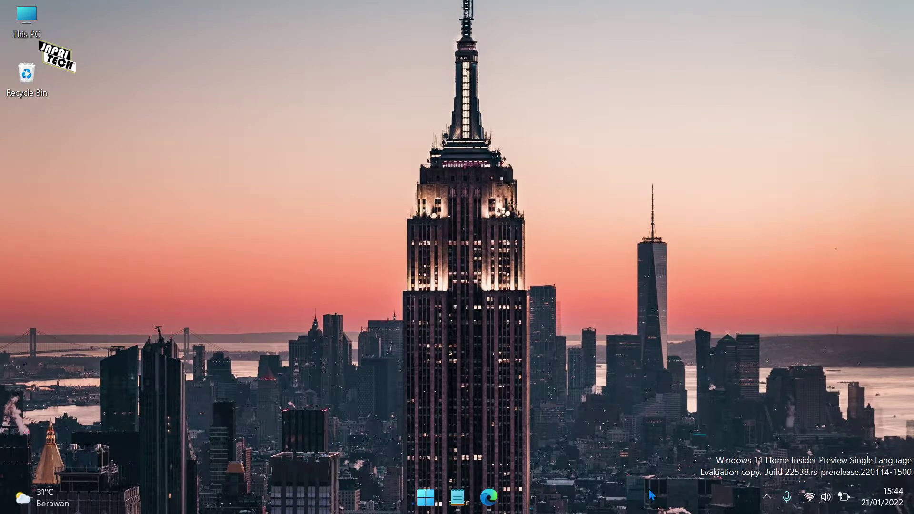
# Open Task Manager to view its current interface, and close it.
pyautogui.rightClick(426, 497)
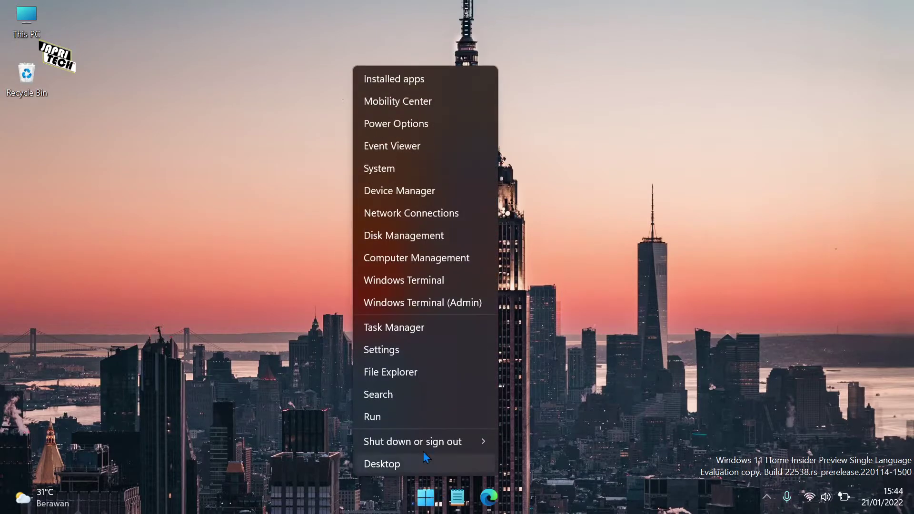
pyautogui.click(403, 329)
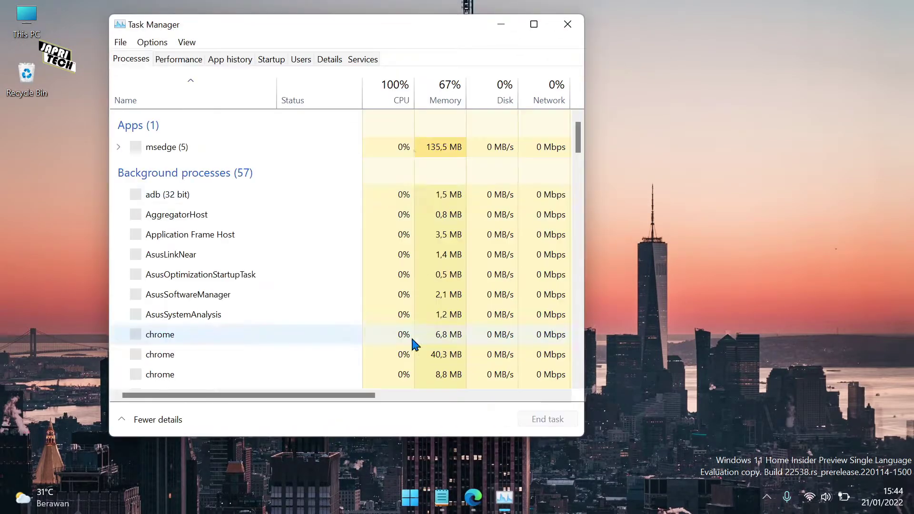
pyautogui.moveTo(369, 18); pyautogui.dragTo(430, 27)
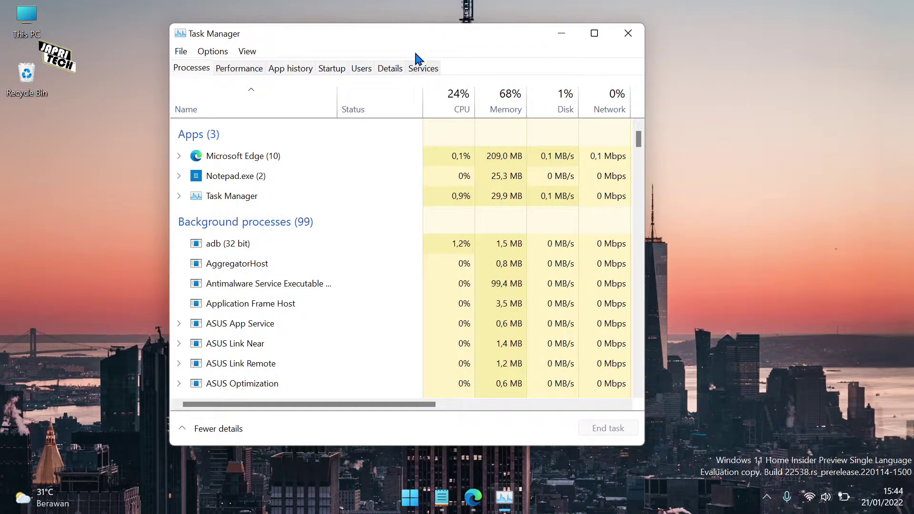
pyautogui.click(628, 33)
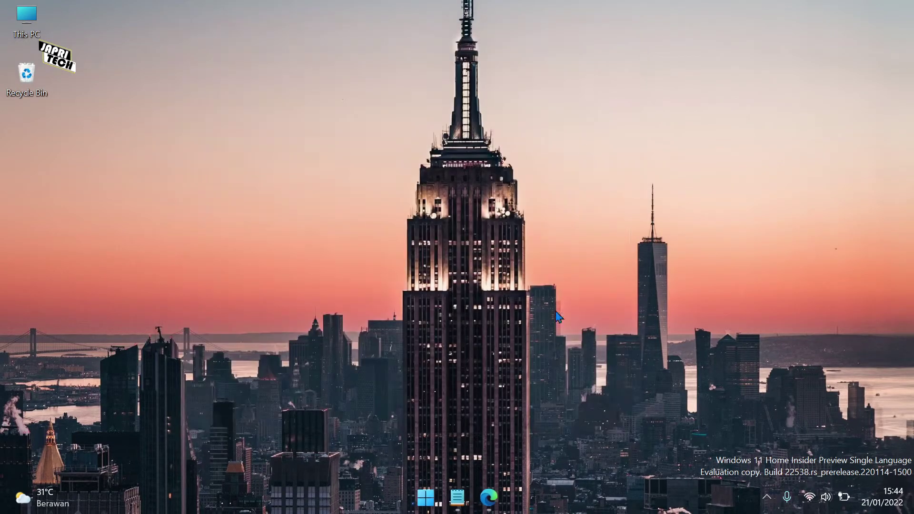
# Download ViVeTool-v0.2.1.zip from its Google Drive page in Microsoft Edge and close the browser.
pyautogui.click(488, 498)
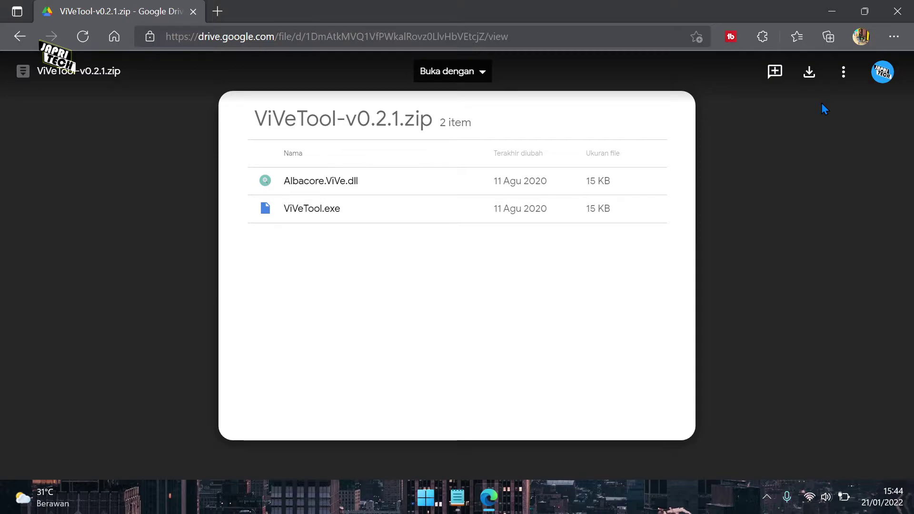
pyautogui.click(809, 72)
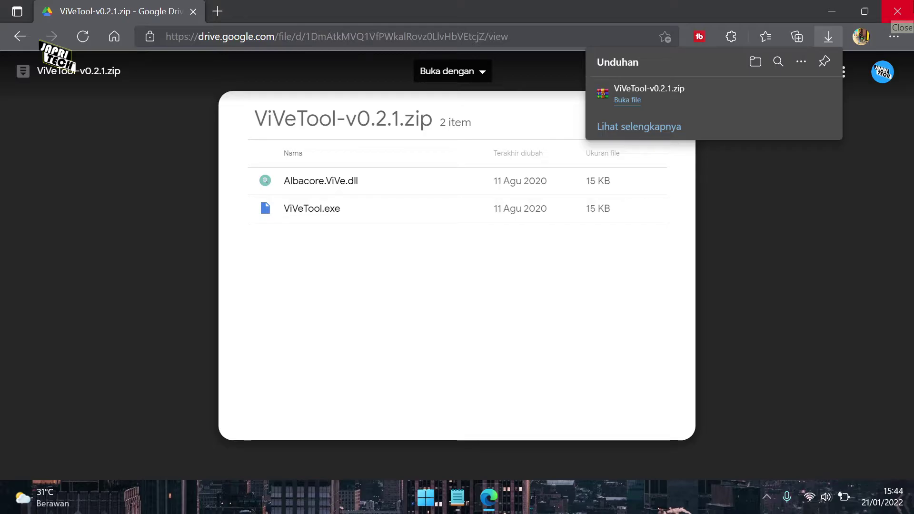
pyautogui.click(897, 11)
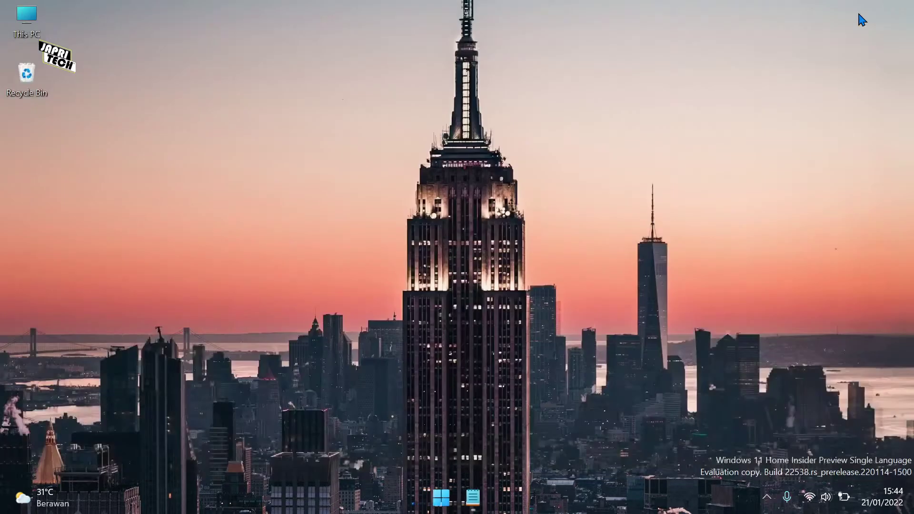
# Move the ViVeTool-v0.2.1 archive from the Downloads folder to the desktop using File Explorer.
pyautogui.click(442, 498)
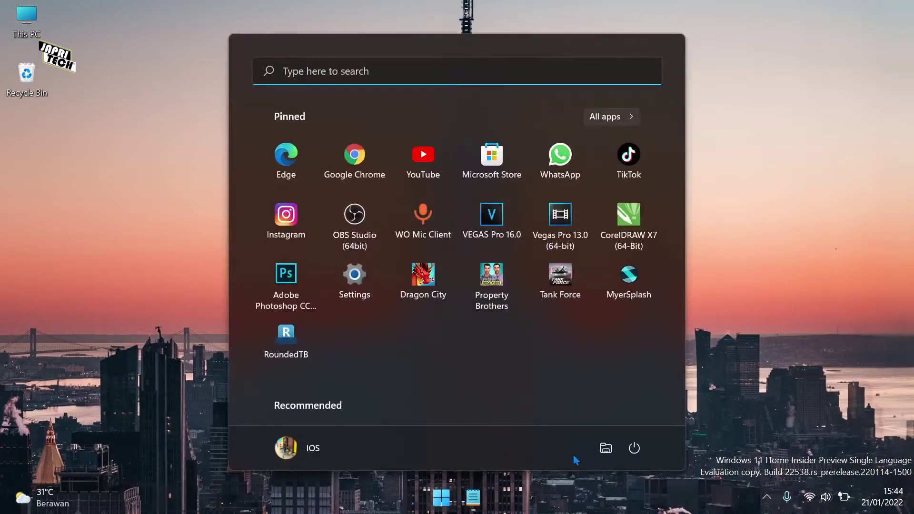
pyautogui.click(602, 454)
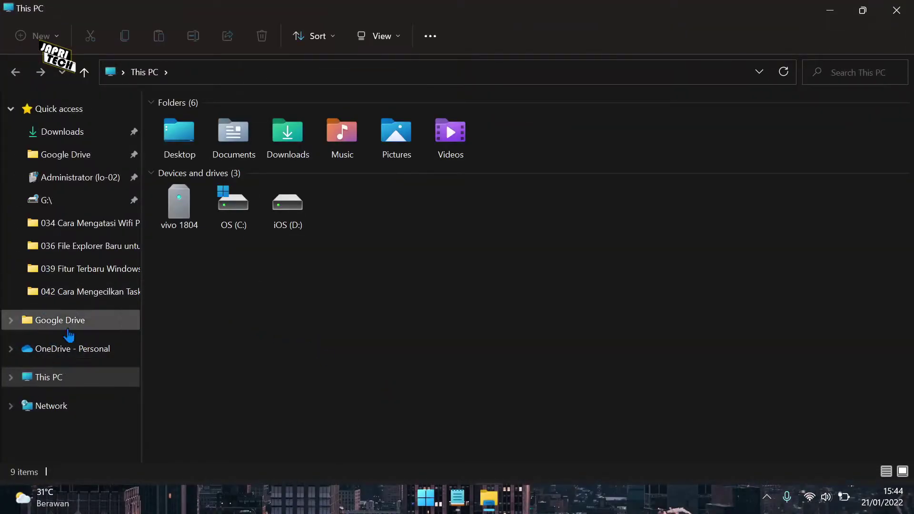
pyautogui.click(53, 377)
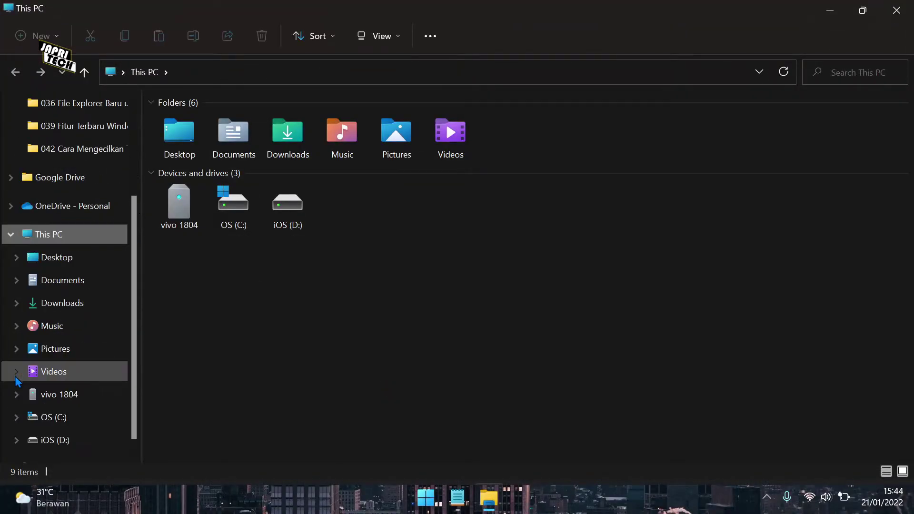
pyautogui.click(86, 305)
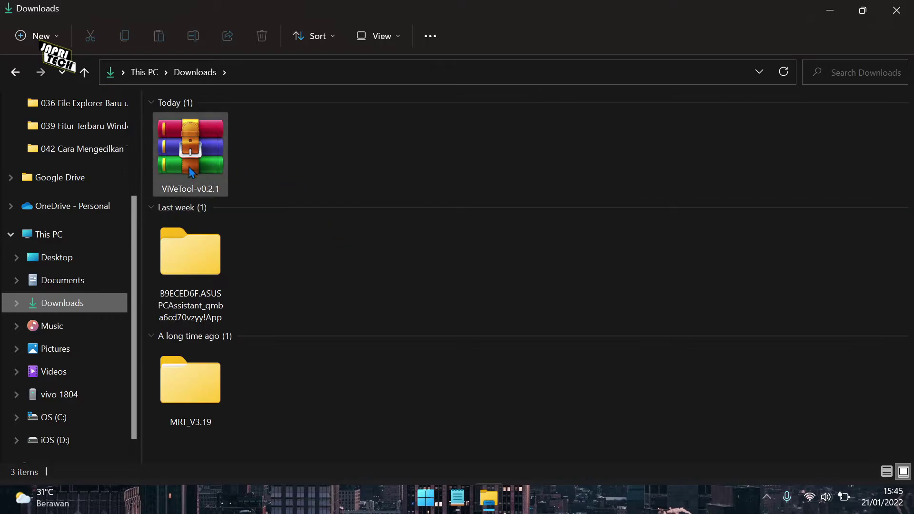
pyautogui.click(190, 167)
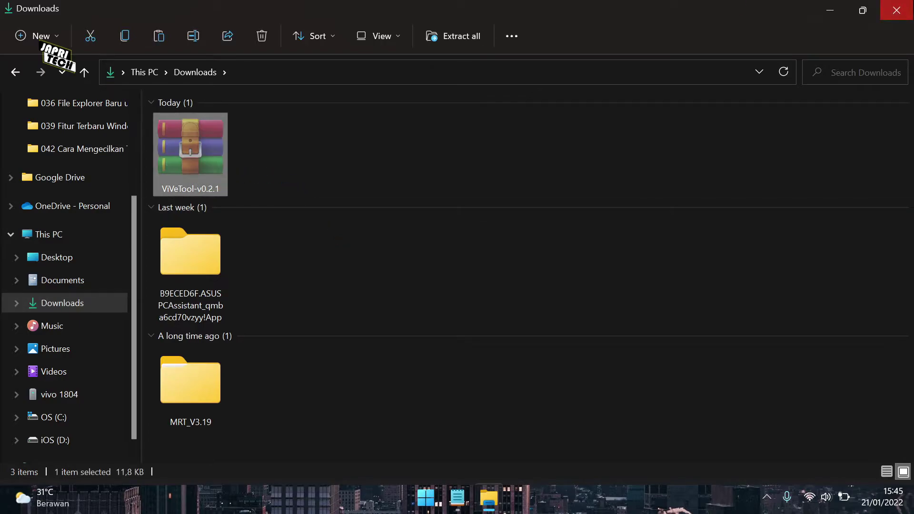
pyautogui.click(897, 10)
pyautogui.hotkey('ctrl', 'v')
pyautogui.click(151, 269)
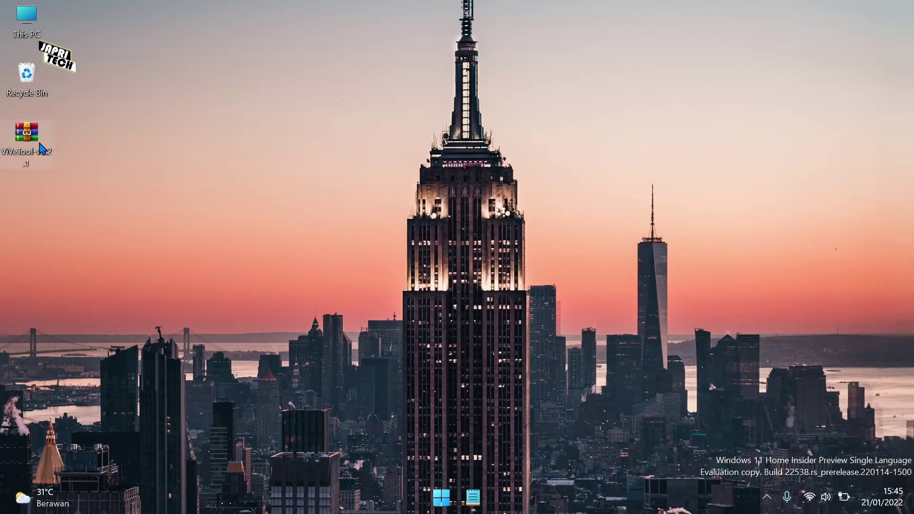
# Check the general properties of the ViVeTool-v0.2.1 archive on the desktop.
pyautogui.rightClick(41, 149)
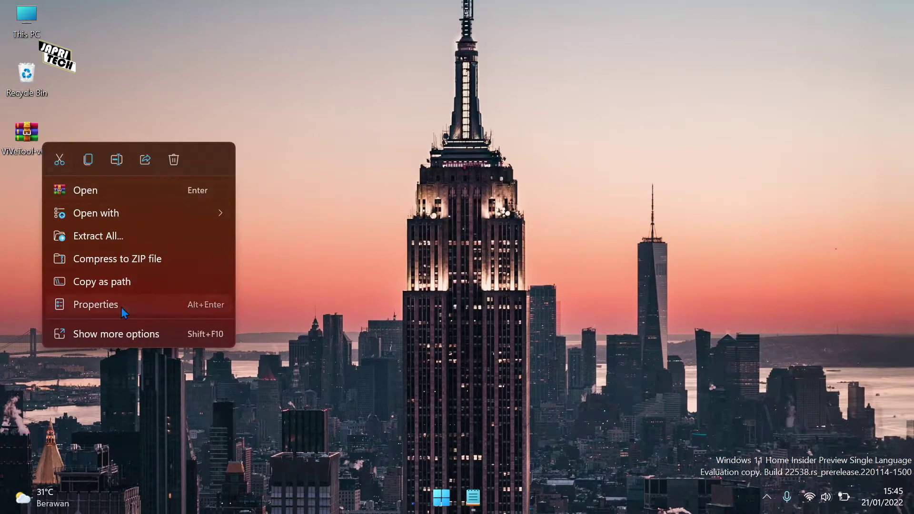
pyautogui.click(121, 307)
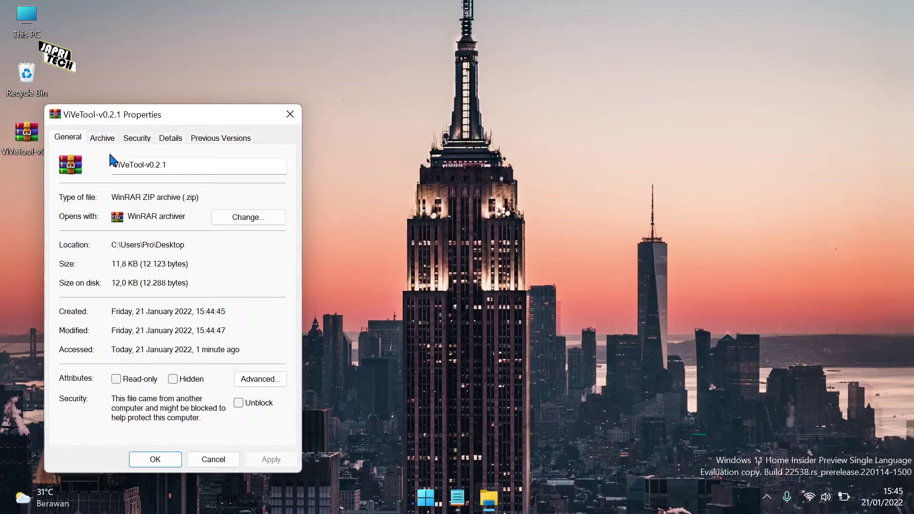
pyautogui.click(289, 114)
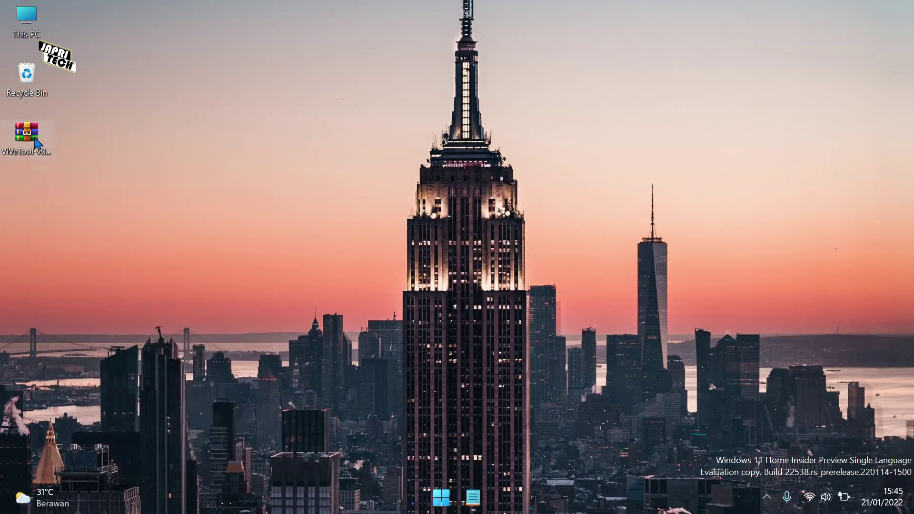
# Extract the ViVeTool-v0.2.1 archive with WinRAR into a ViVeTool-v0.2.1 folder on the desktop.
pyautogui.rightClick(38, 143)
pyautogui.click(131, 328)
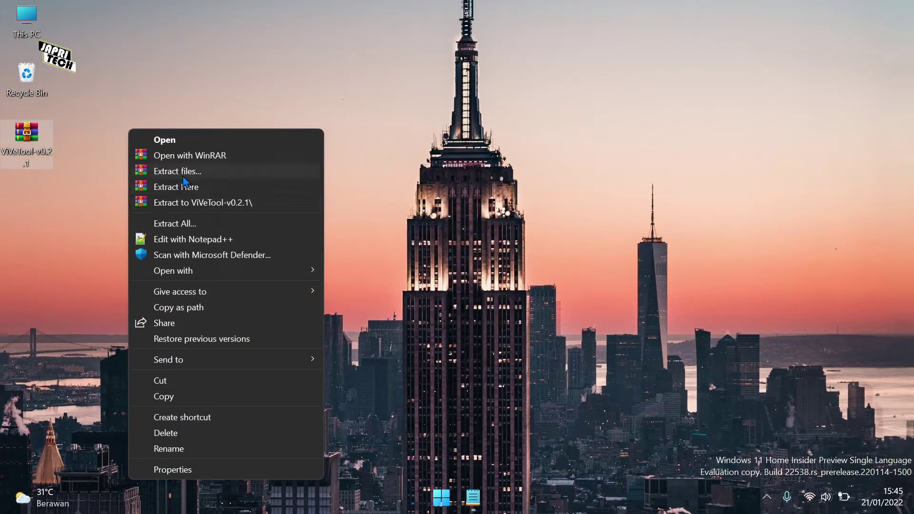
pyautogui.click(190, 172)
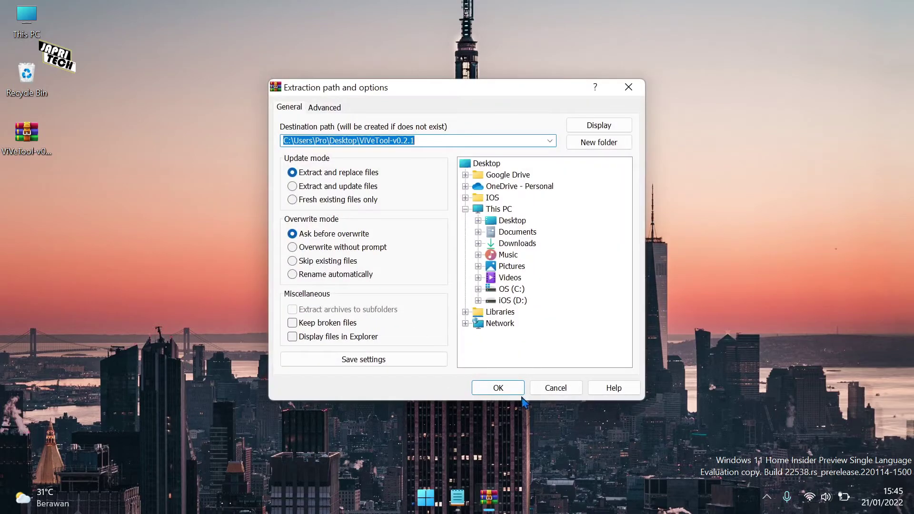
pyautogui.click(521, 394)
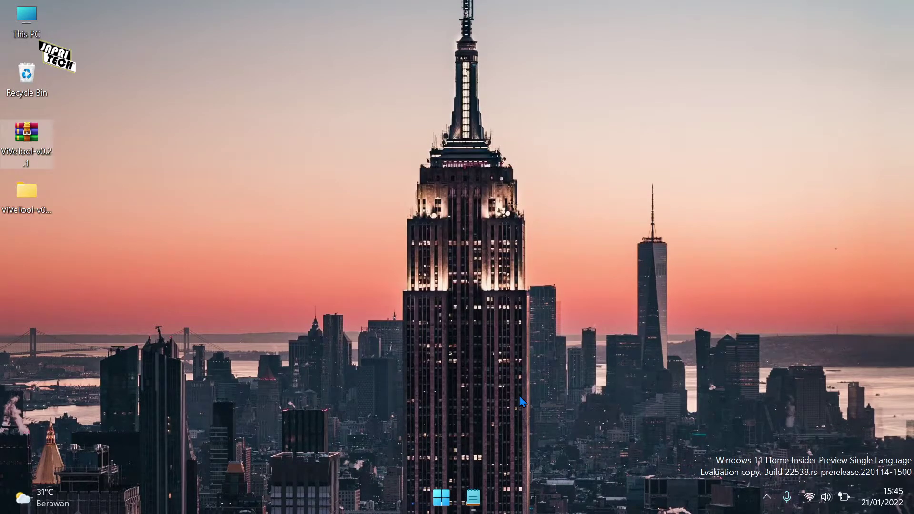
# Cut Albacore.ViVe.dll and ViVeTool from the extracted folder and open C:\Windows\System32.
pyautogui.doubleClick(45, 198)
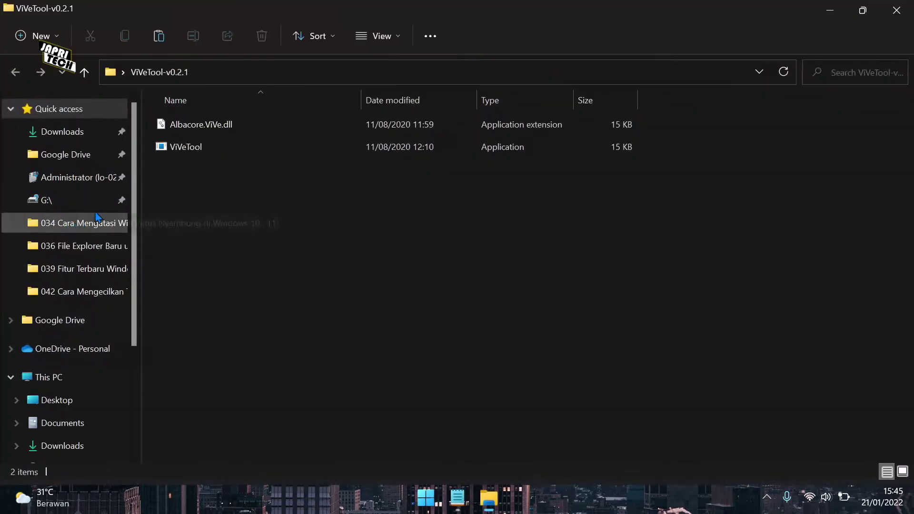
pyautogui.hotkey('ctrl', 'a')
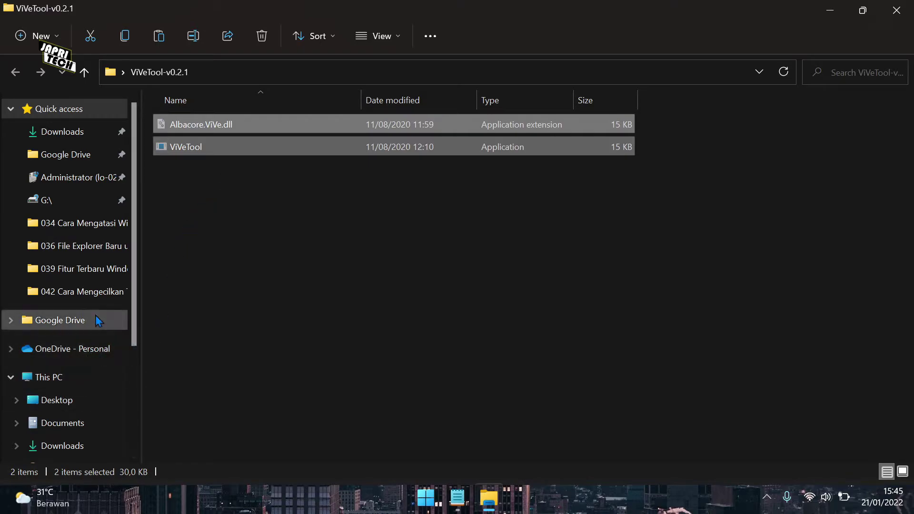
pyautogui.click(71, 378)
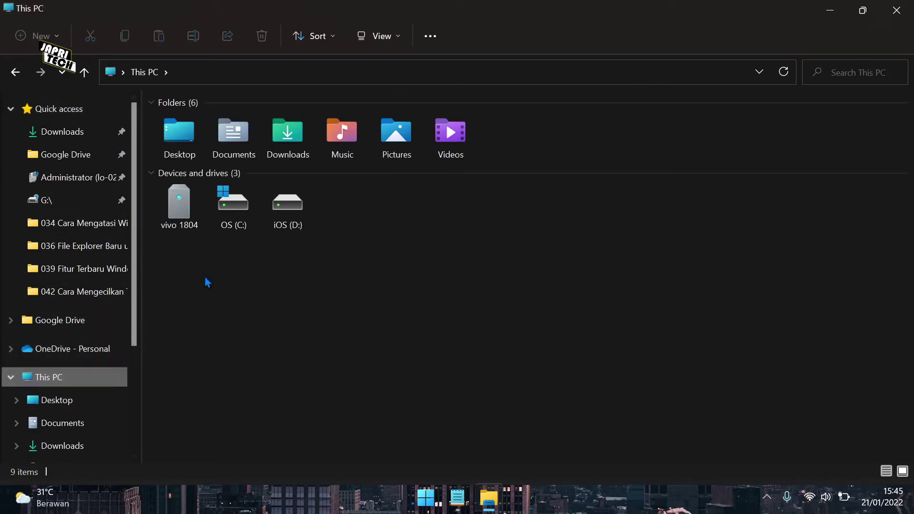
pyautogui.doubleClick(233, 207)
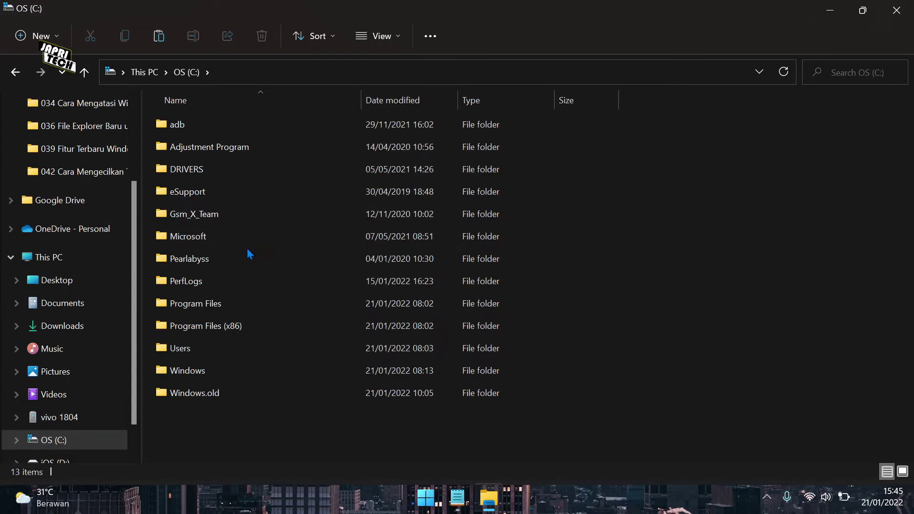
pyautogui.doubleClick(207, 369)
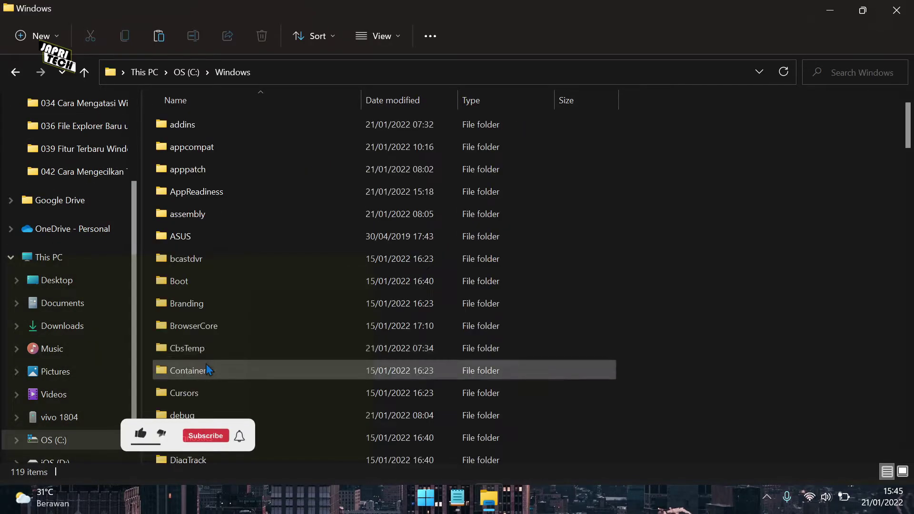
pyautogui.click(236, 298)
pyautogui.press('s')
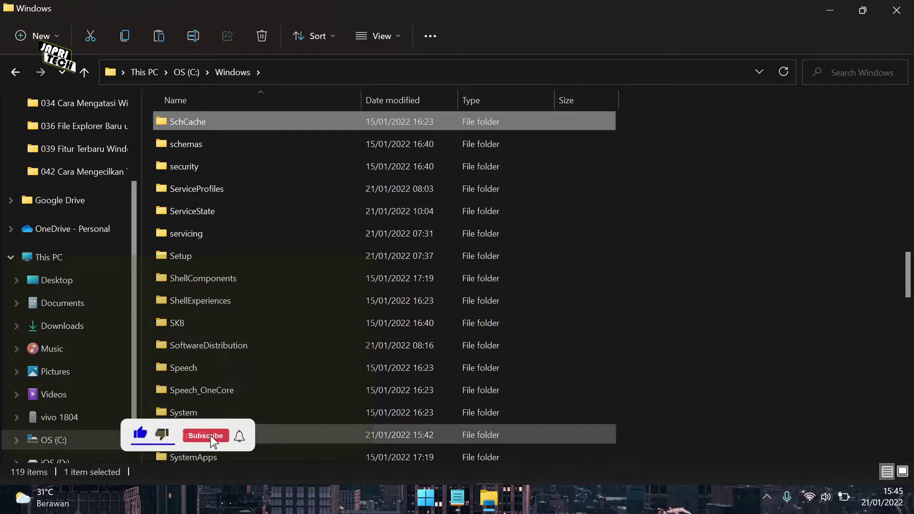
pyautogui.doubleClick(286, 434)
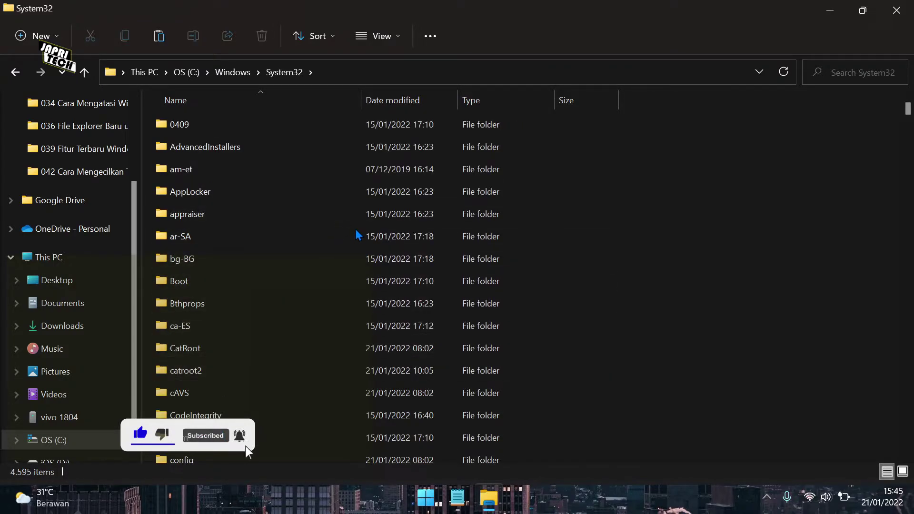
# Paste the two cut files into System32, replacing the same-named files and granting administrator permission.
pyautogui.scroll(-13, 362, 247)
pyautogui.scroll(-10, 365, 253)
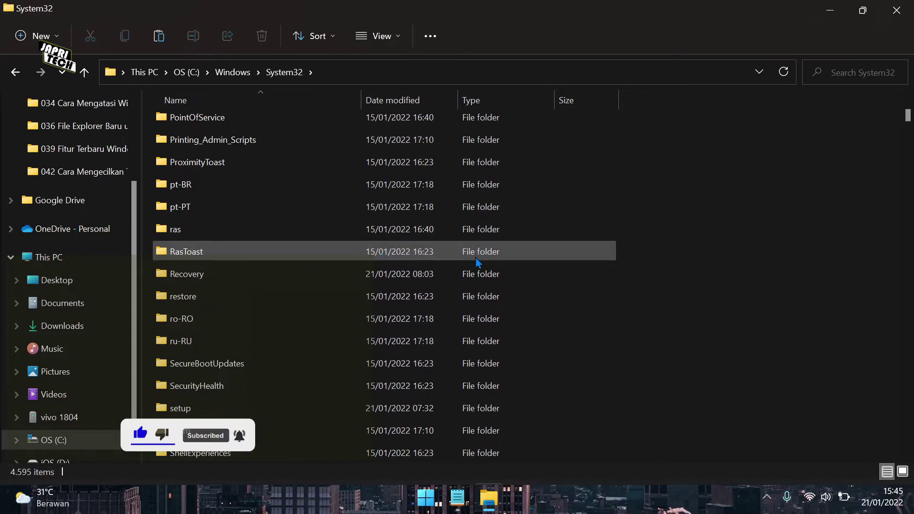
pyautogui.hotkey('ctrl', 'v')
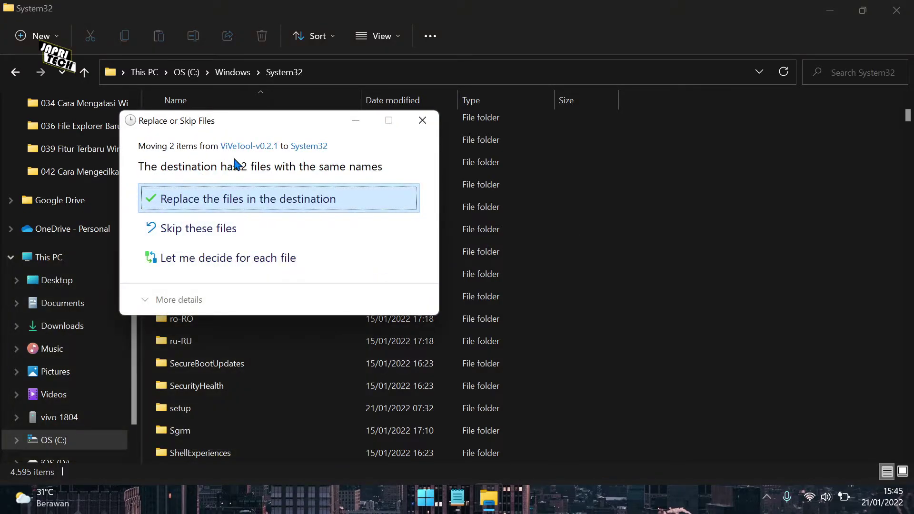
pyautogui.click(248, 203)
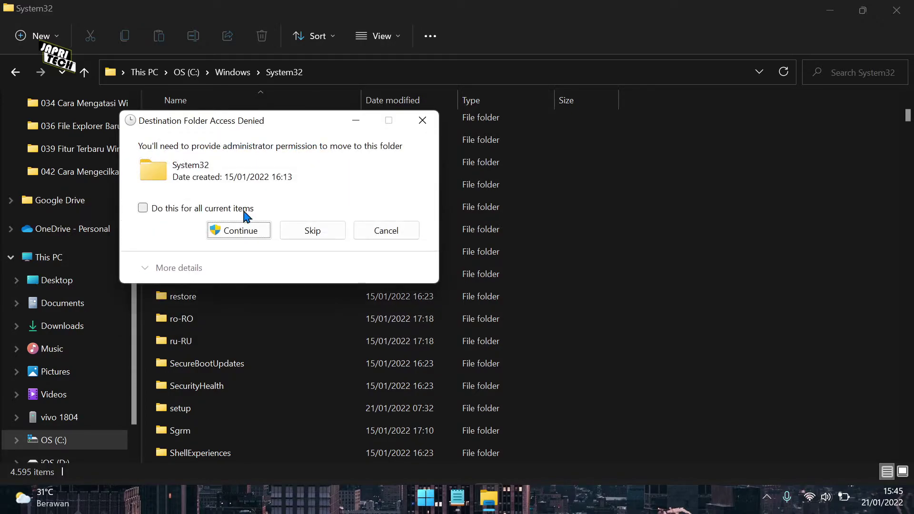
pyautogui.click(225, 233)
pyautogui.click(240, 236)
pyautogui.click(240, 234)
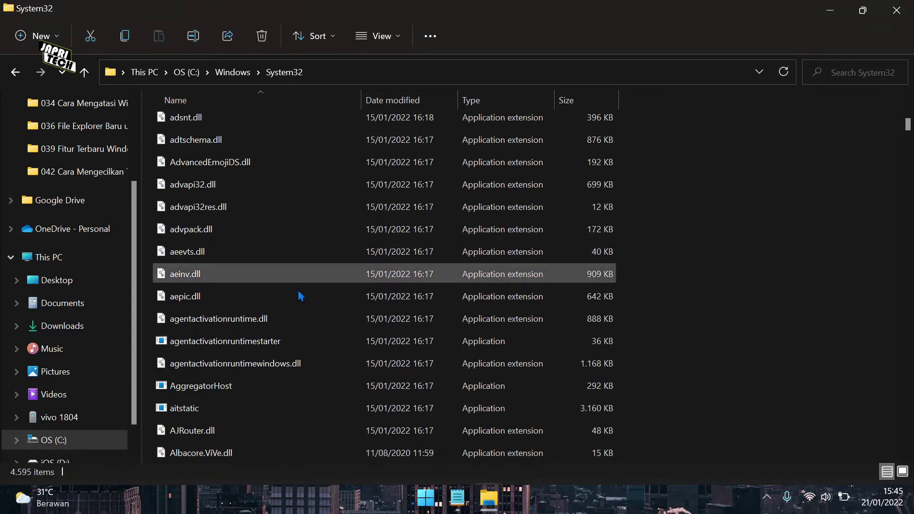
# Locate the ViVeTool application among the System32 files and close the folder window.
pyautogui.scroll(-5, 323, 305)
pyautogui.scroll(15, 328, 301)
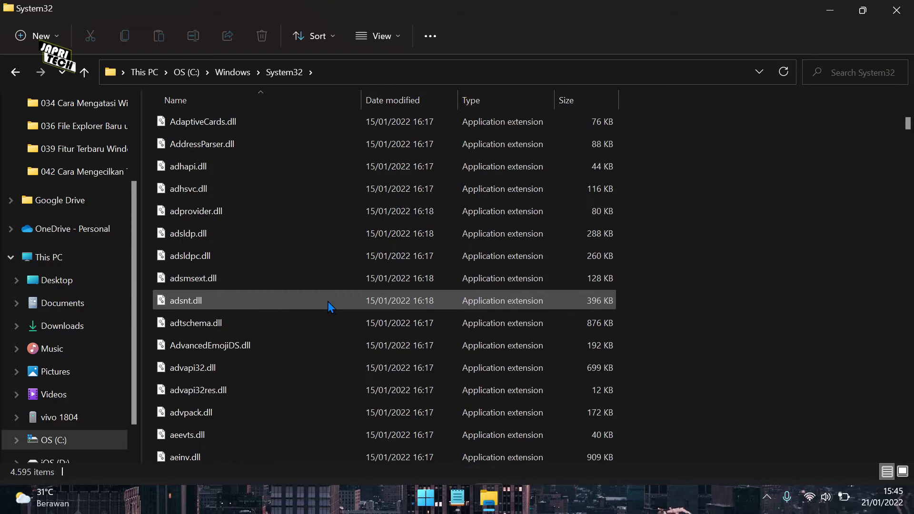
pyautogui.scroll(5, 327, 301)
pyautogui.scroll(-7, 328, 301)
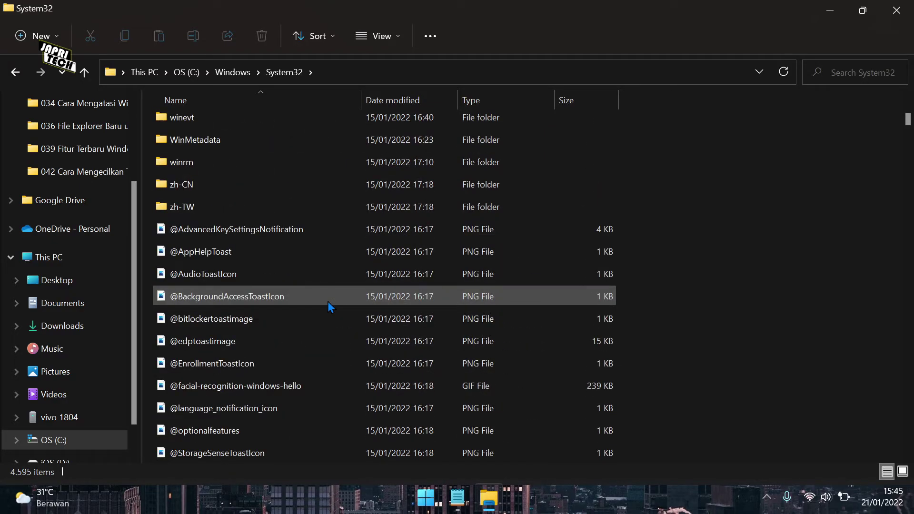
pyautogui.write('van')
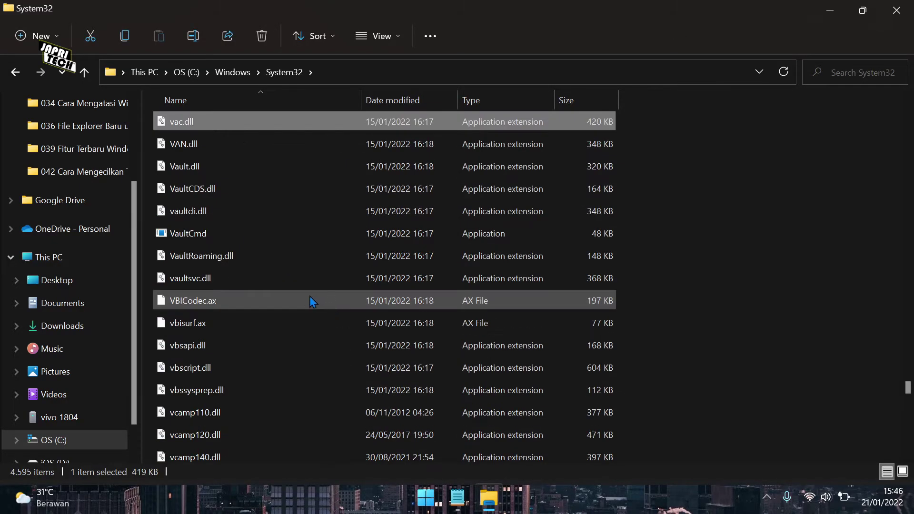
pyautogui.press('Down')
pyautogui.press('Down')
pyautogui.press('Down')
pyautogui.press('Down')
pyautogui.press('Down')
pyautogui.press('Down')
pyautogui.press('Down')
pyautogui.press('Down')
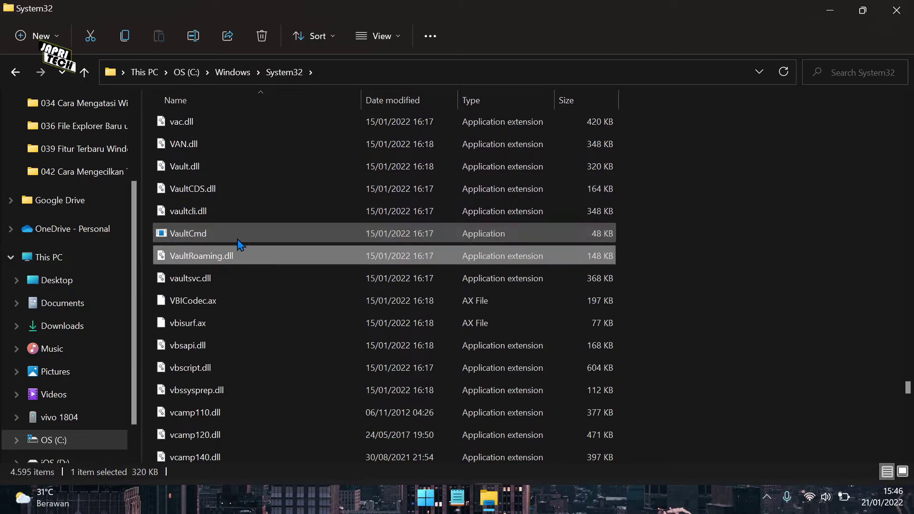
pyautogui.scroll(-4, 364, 272)
pyautogui.scroll(-15, 364, 272)
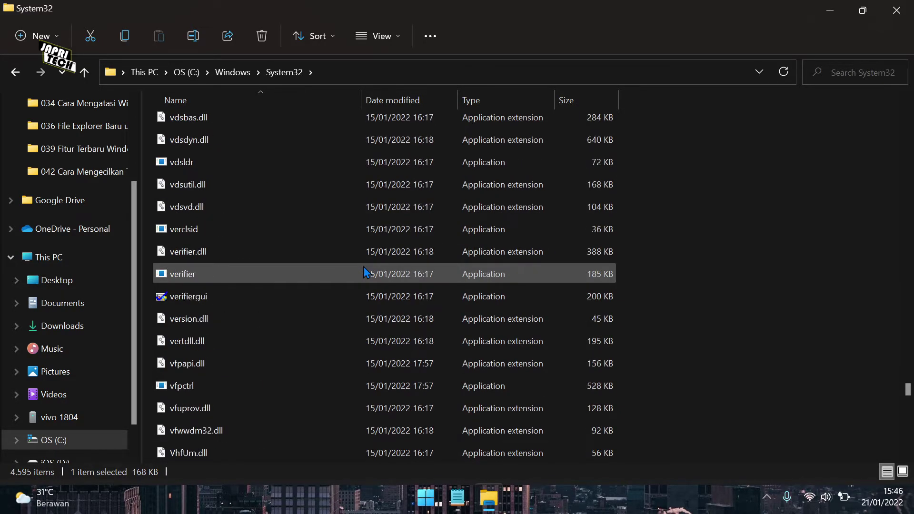
pyautogui.click(194, 297)
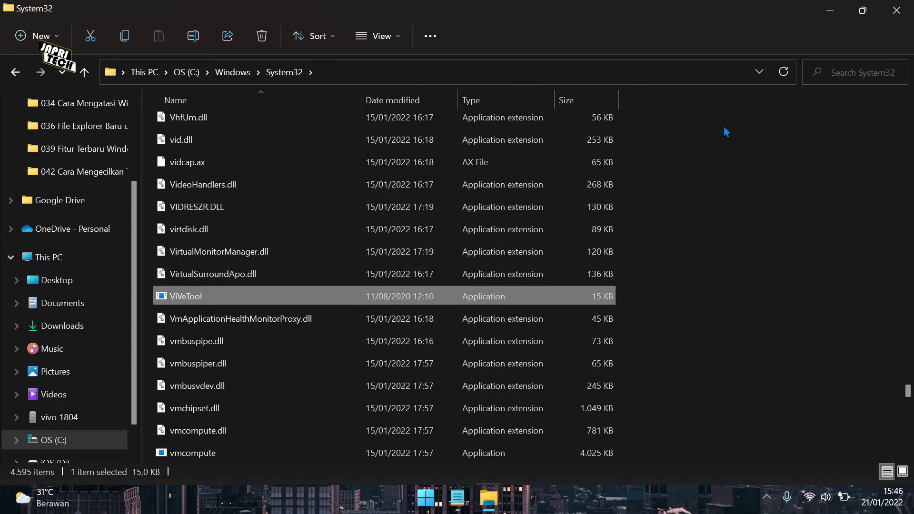
pyautogui.click(896, 10)
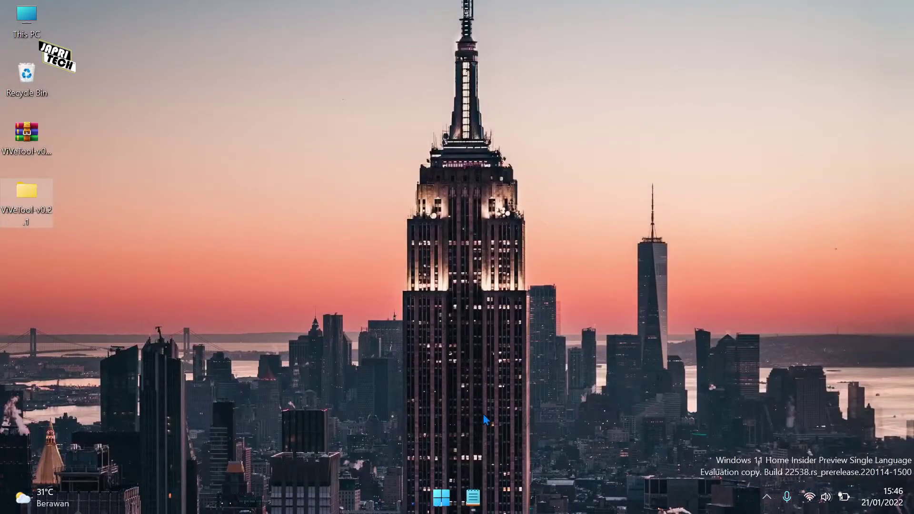
# Search for cmd and run Command Prompt as administrator.
pyautogui.rightClick(441, 497)
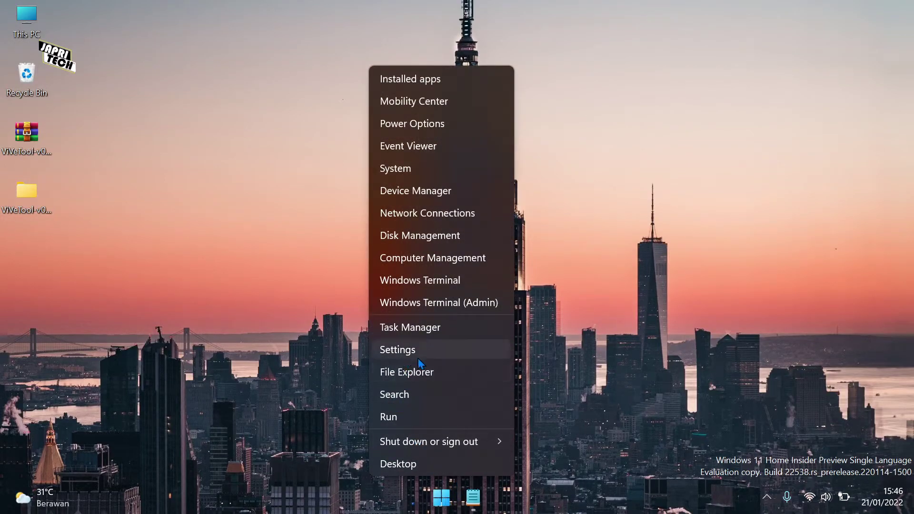
pyautogui.click(409, 350)
pyautogui.press('super')
pyautogui.write('cmd')
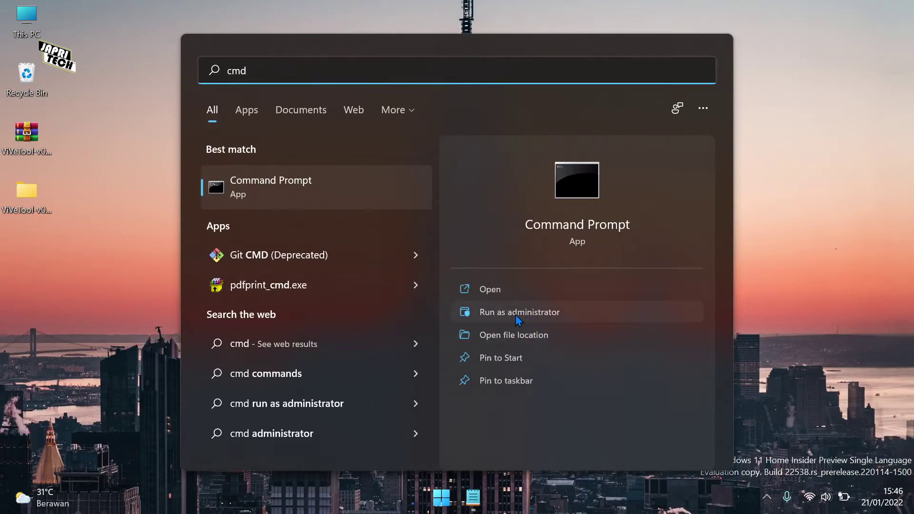
pyautogui.click(516, 315)
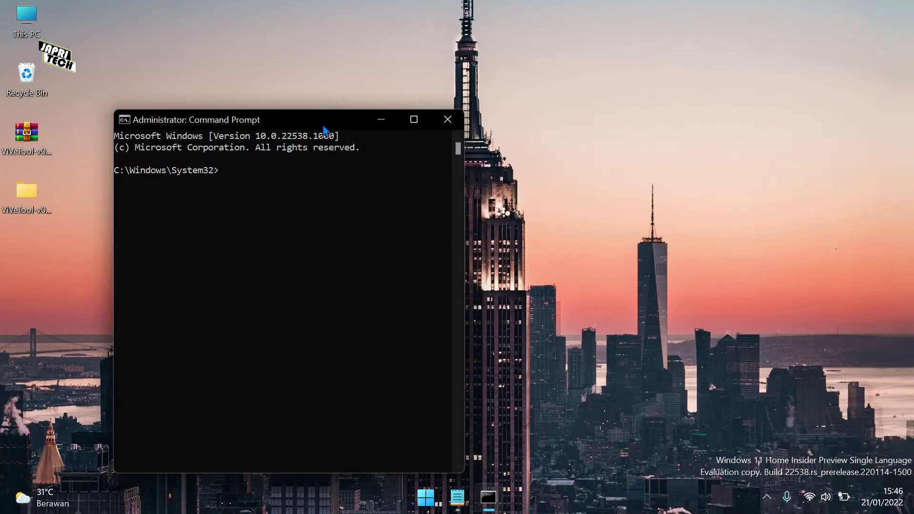
# Bring up the Notepad list of vivetool commands and arrange it side by side with the Command Prompt window.
pyautogui.moveTo(320, 117); pyautogui.dragTo(287, 64)
pyautogui.click(457, 498)
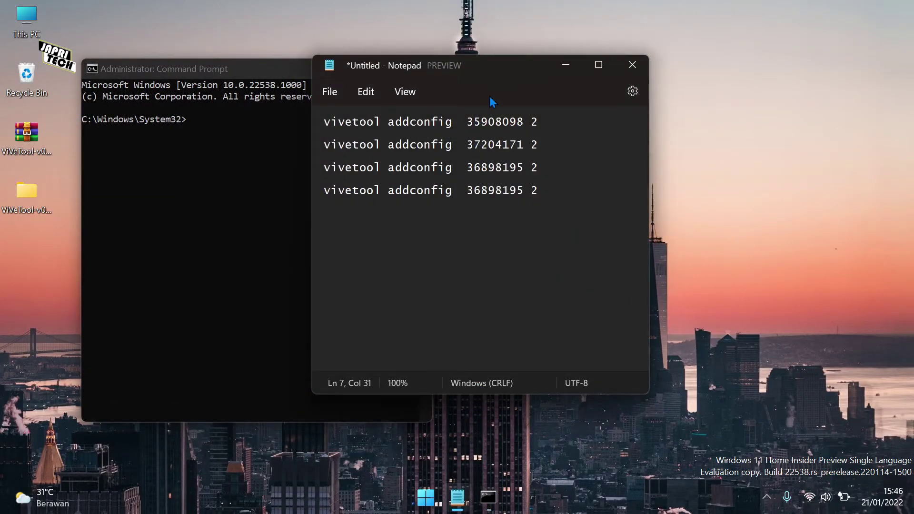
pyautogui.moveTo(505, 70); pyautogui.dragTo(675, 66)
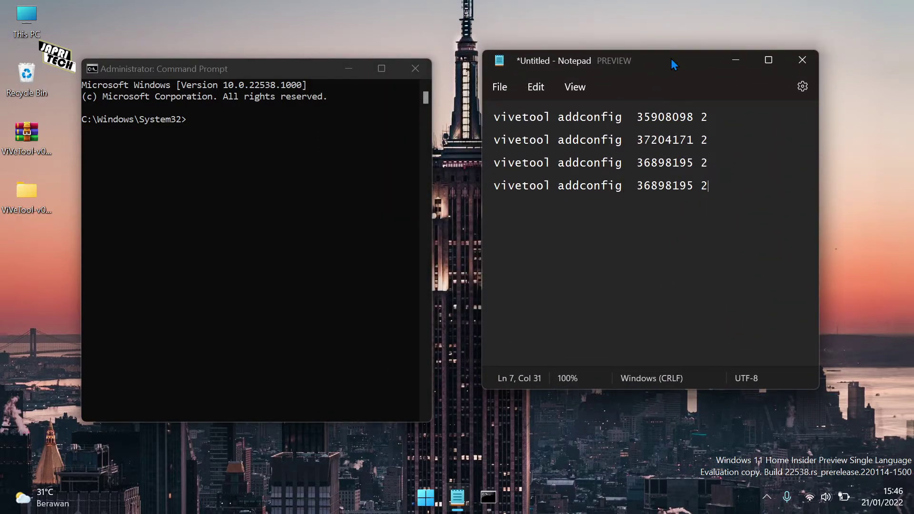
# Copy the first Notepad command, vivetool addconfig 35908098 2, and run it in Command Prompt.
pyautogui.click(498, 116)
pyautogui.keyDown('shift'); pyautogui.click(709, 115); pyautogui.keyUp('shift')
pyautogui.hotkey('ctrl', 'c')
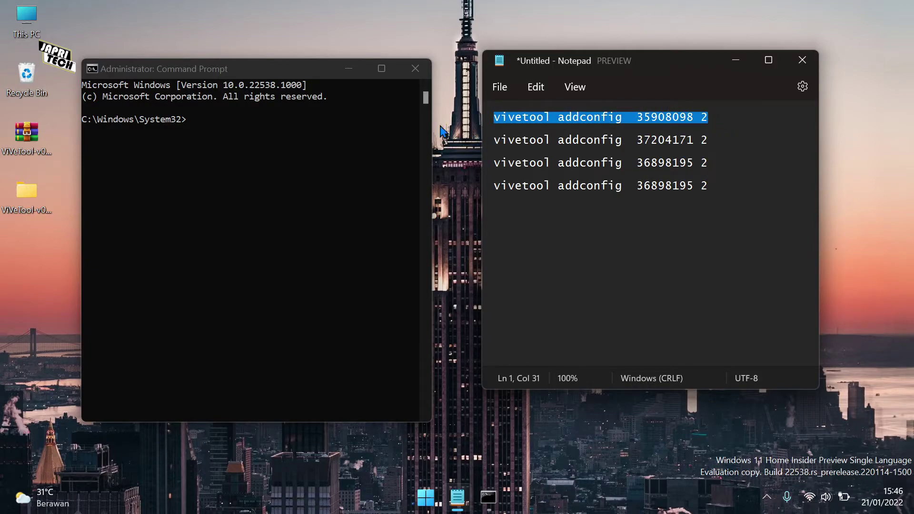
pyautogui.click(266, 141)
pyautogui.hotkey('ctrl', 'v')
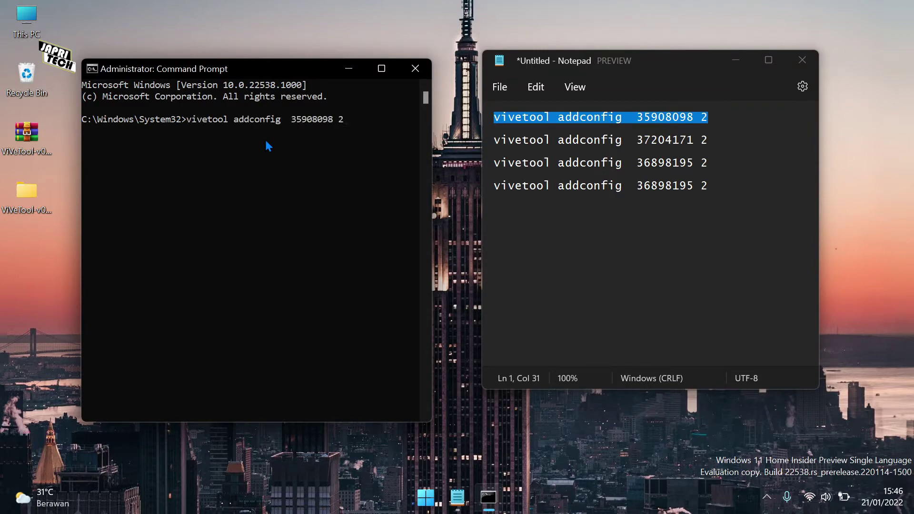
pyautogui.press('Return')
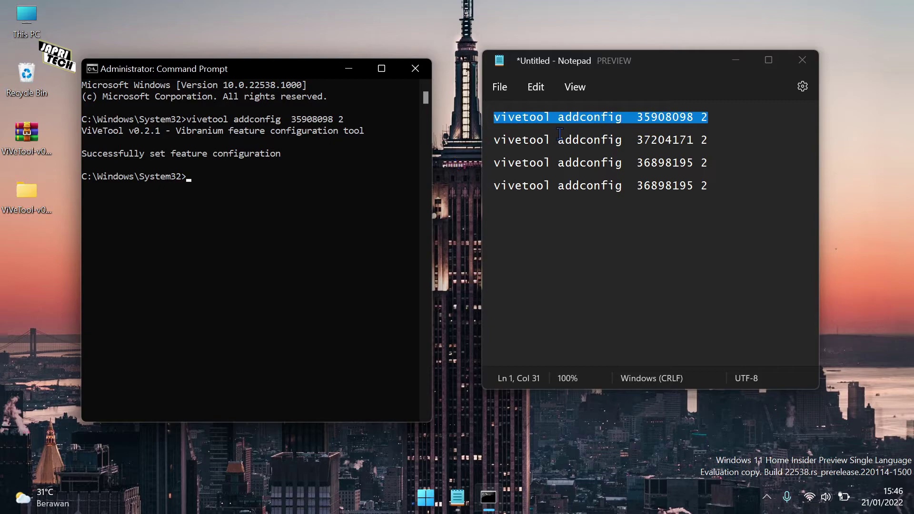
# Copy the second Notepad command, vivetool addconfig 37204171 2, and run it in Command Prompt.
pyautogui.moveTo(495, 139); pyautogui.dragTo(525, 137)
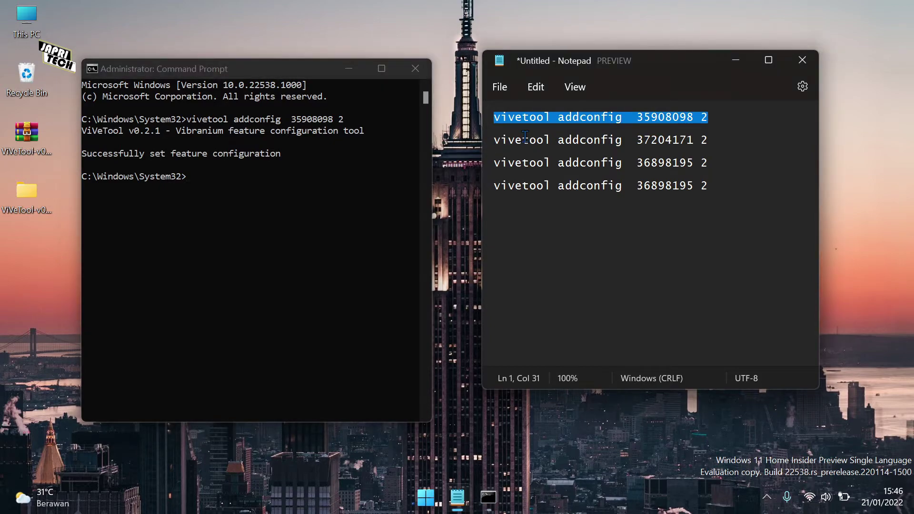
pyautogui.click(497, 143)
pyautogui.keyDown('shift'); pyautogui.click(708, 141); pyautogui.keyUp('shift')
pyautogui.hotkey('ctrl', 'c')
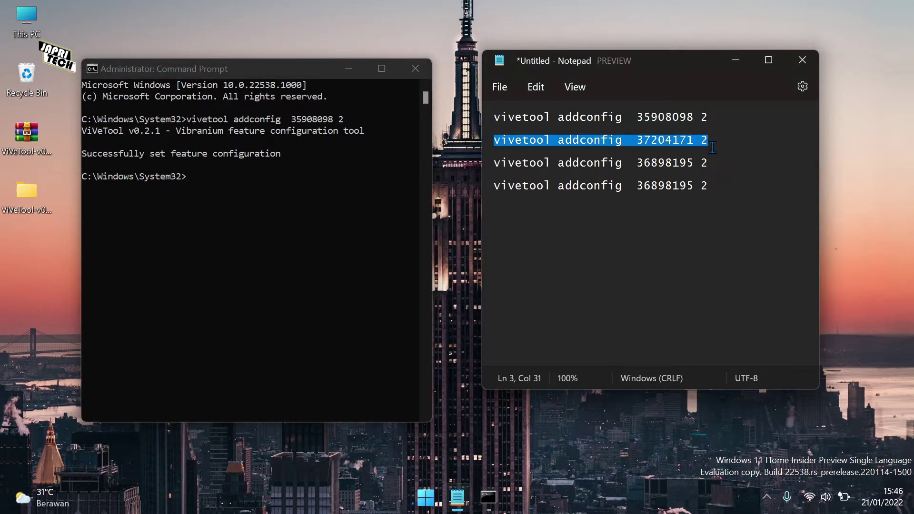
pyautogui.click(258, 157)
pyautogui.rightClick(258, 157)
pyautogui.press('Return')
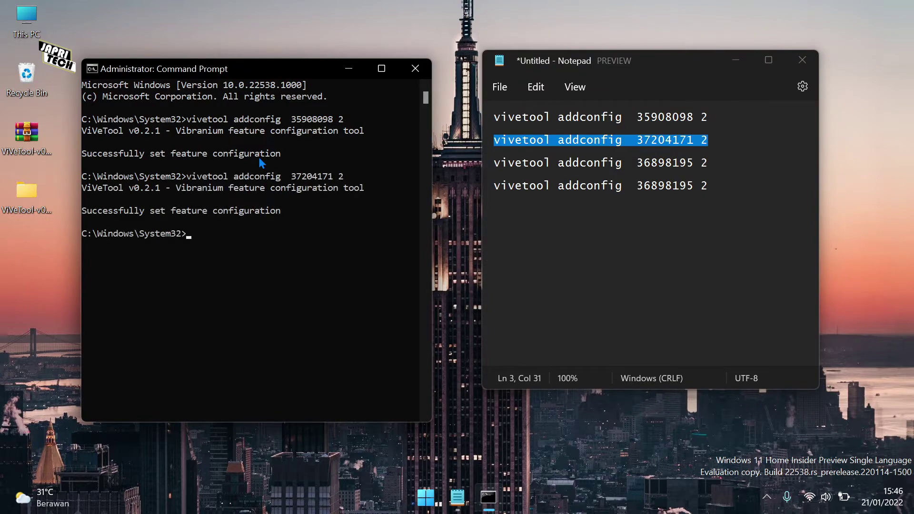
# Copy the third Notepad command, vivetool addconfig 36898195 2, and run it in Command Prompt.
pyautogui.click(498, 164)
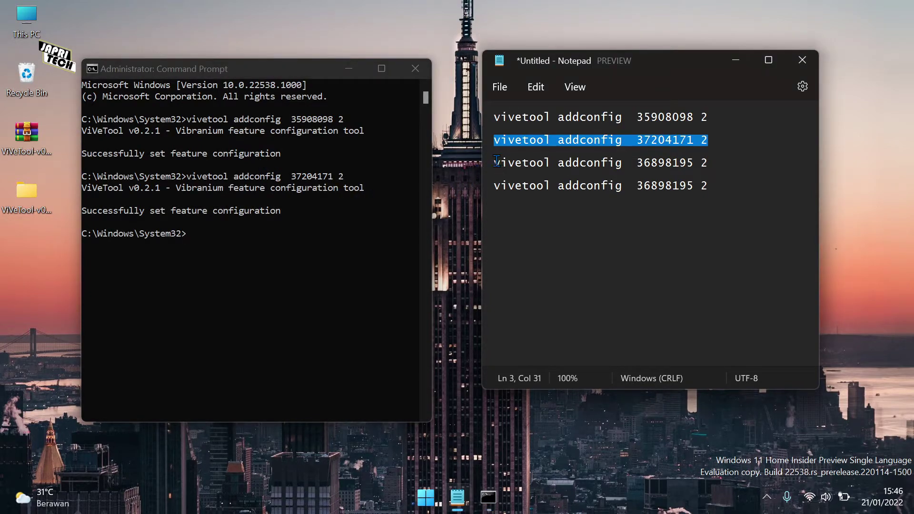
pyautogui.click(496, 164)
pyautogui.keyDown('shift'); pyautogui.click(711, 162); pyautogui.keyUp('shift')
pyautogui.hotkey('ctrl', 'c')
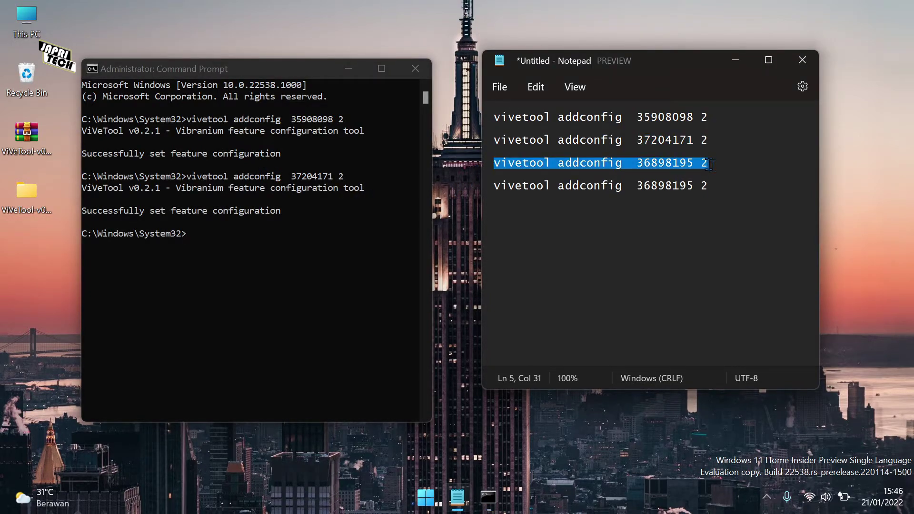
pyautogui.click(225, 255)
pyautogui.rightClick(235, 251)
pyautogui.press('Return')
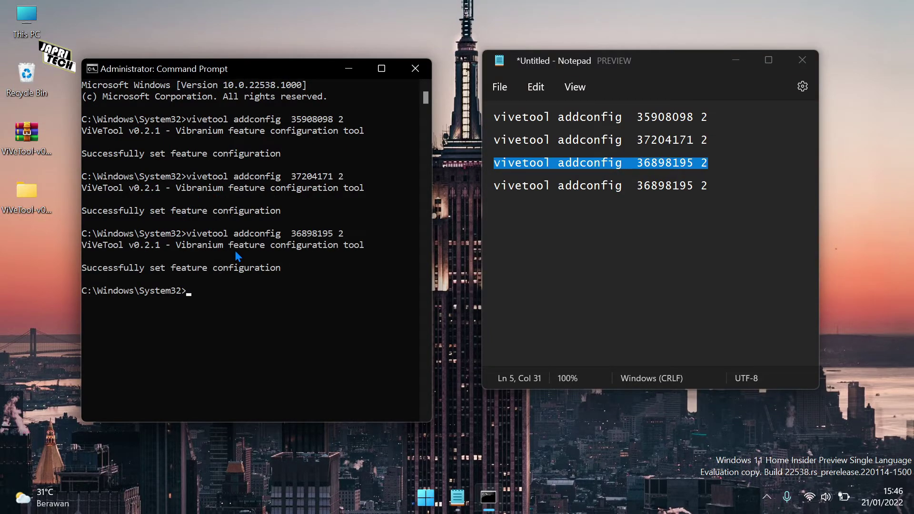
# Run the fourth Notepad command, vivetool addconfig 36898195 2, in Command Prompt and close the Command Prompt window.
pyautogui.click(498, 187)
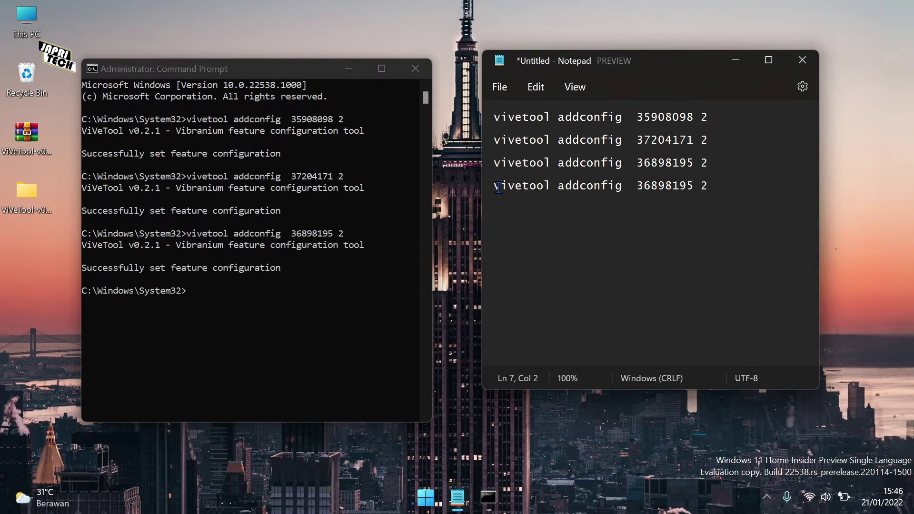
pyautogui.keyDown('shift'); pyautogui.click(710, 186); pyautogui.keyUp('shift')
pyautogui.hotkey('ctrl', 'c')
pyautogui.click(323, 277)
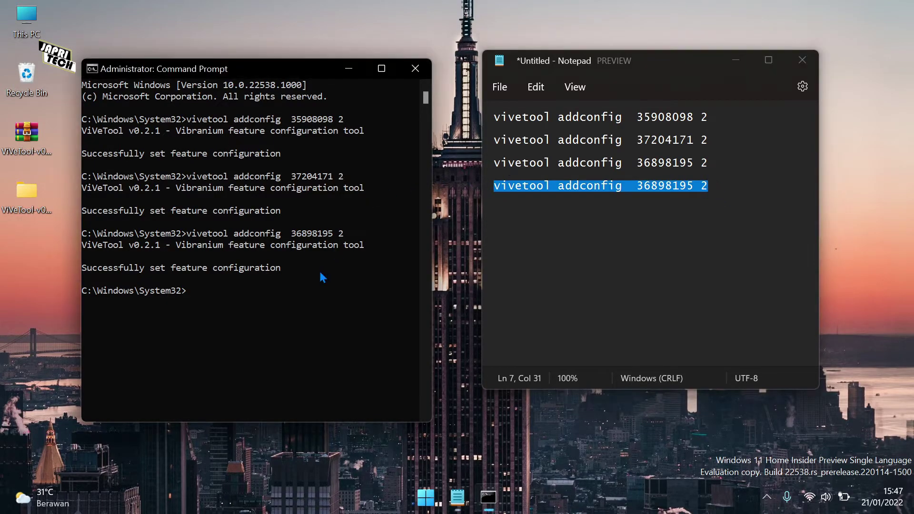
pyautogui.rightClick(322, 281)
pyautogui.press('Return')
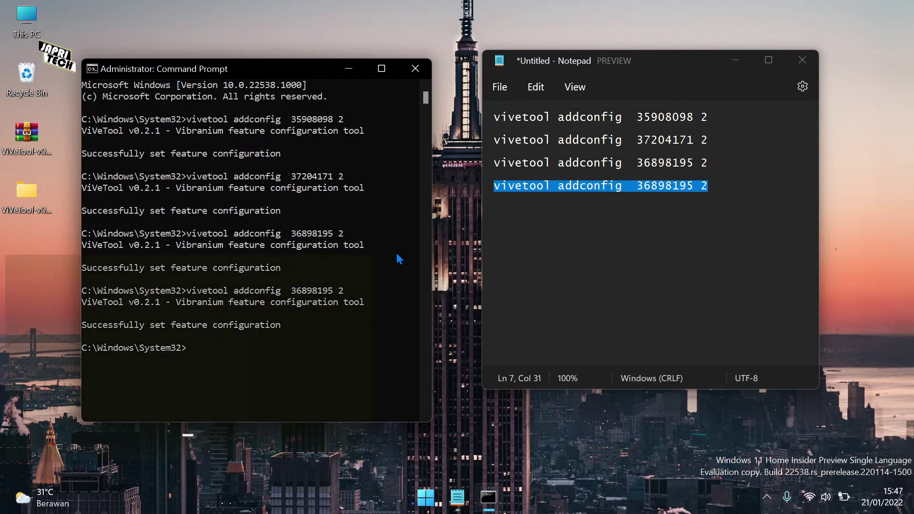
pyautogui.click(415, 68)
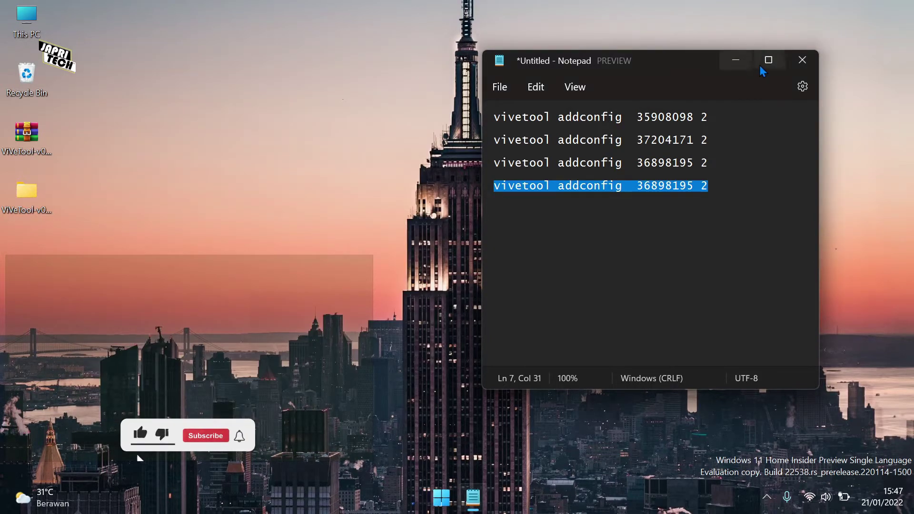
# Save the Notepad command list to the desktop as a text document named 1 and close Notepad.
pyautogui.click(643, 186)
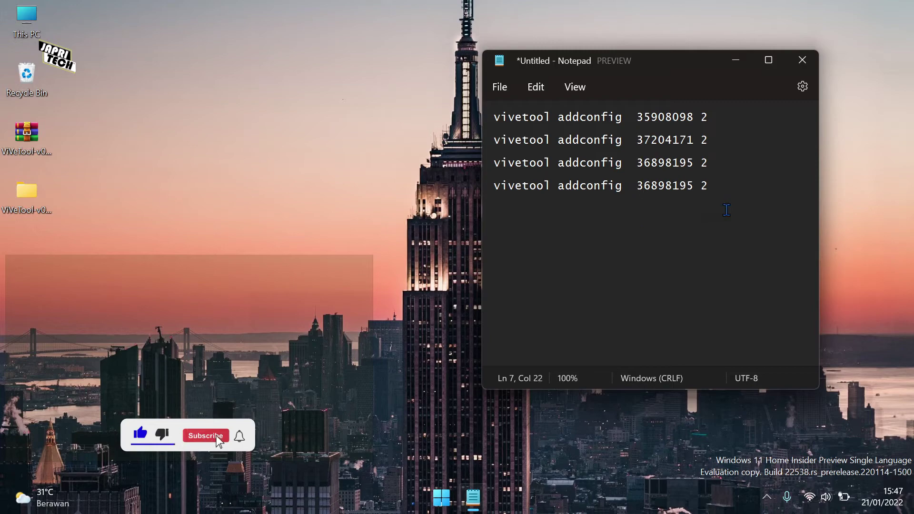
pyautogui.hotkey('ctrl', 's')
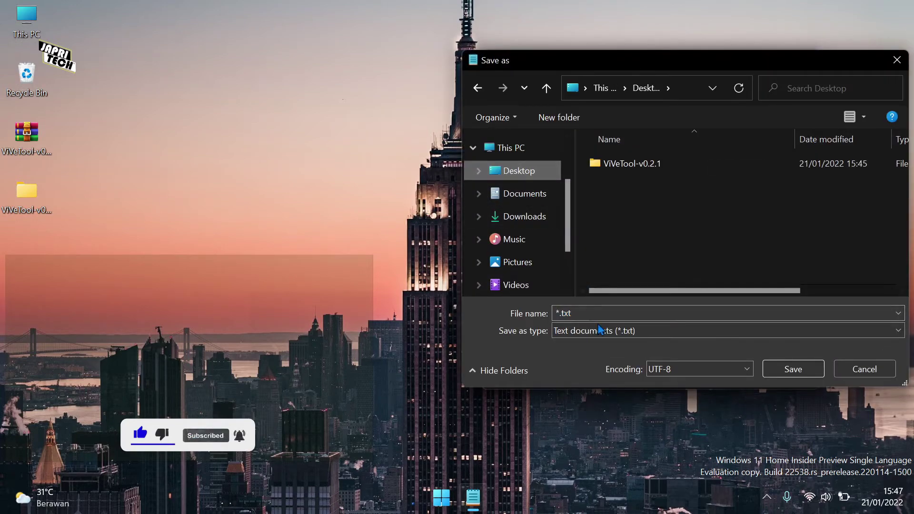
pyautogui.write('1')
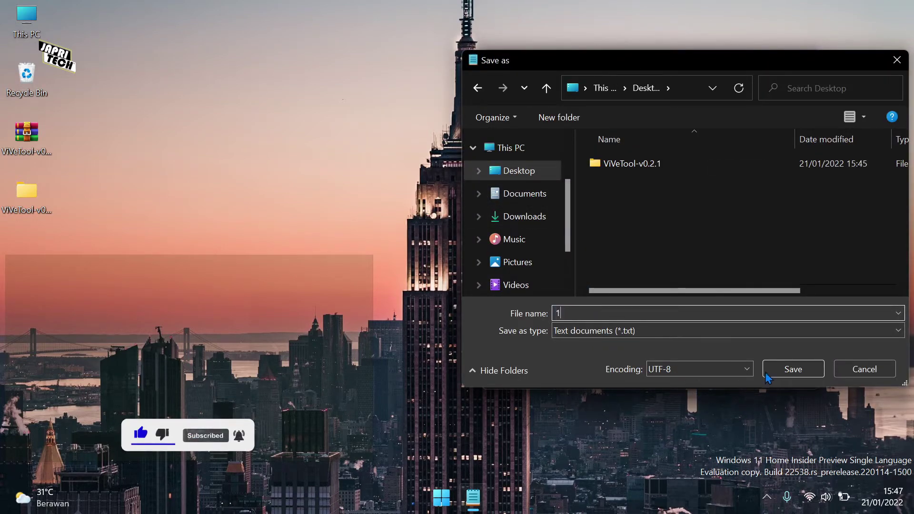
pyautogui.click(793, 369)
pyautogui.click(803, 60)
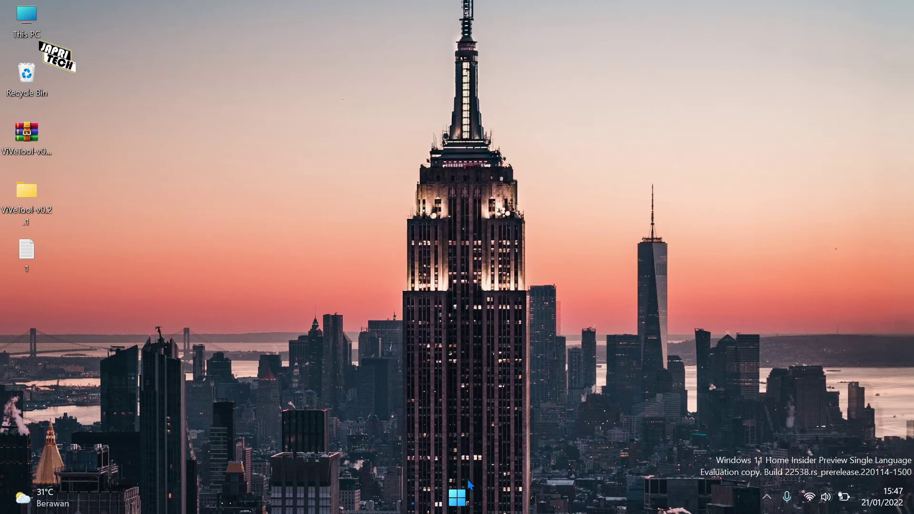
# Restart the computer to apply the new feature configuration.
pyautogui.click(458, 499)
pyautogui.click(635, 448)
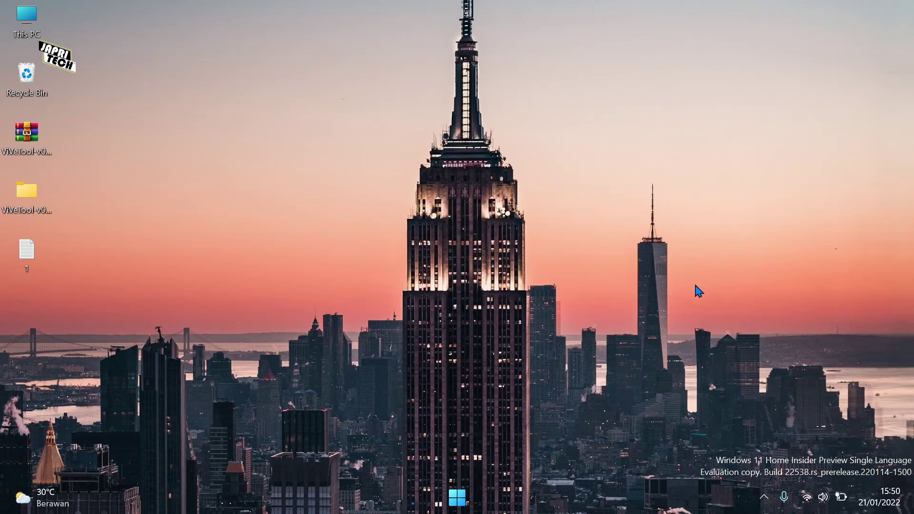
# Open Task Manager and shift its window slightly on the desktop.
pyautogui.rightClick(464, 494)
pyautogui.click(466, 332)
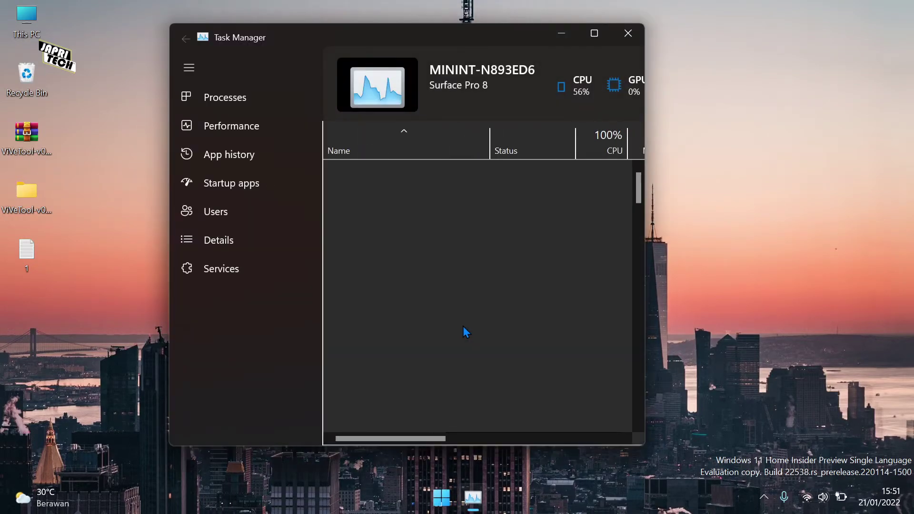
pyautogui.moveTo(434, 34); pyautogui.dragTo(465, 35)
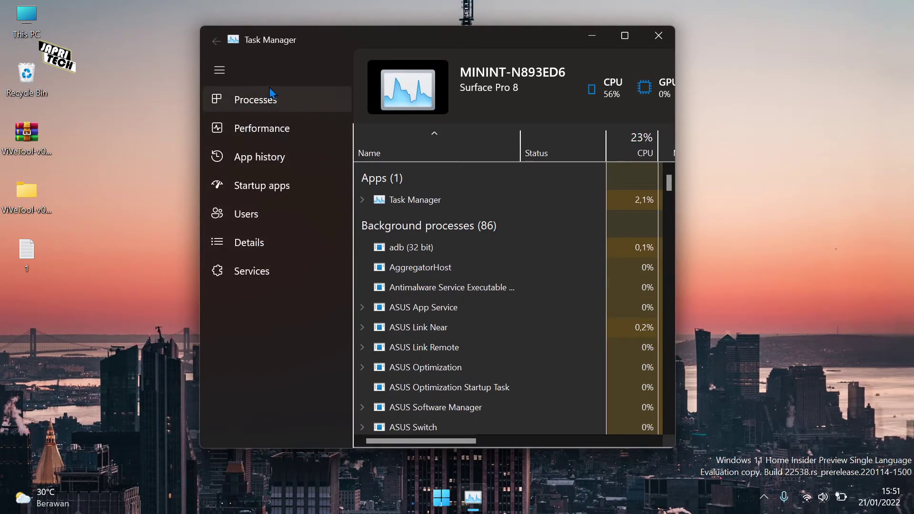
# Look through Task Manager's Processes, Performance, App history, Startup apps, Users, Details and Services pages.
pyautogui.click(271, 103)
pyautogui.click(266, 136)
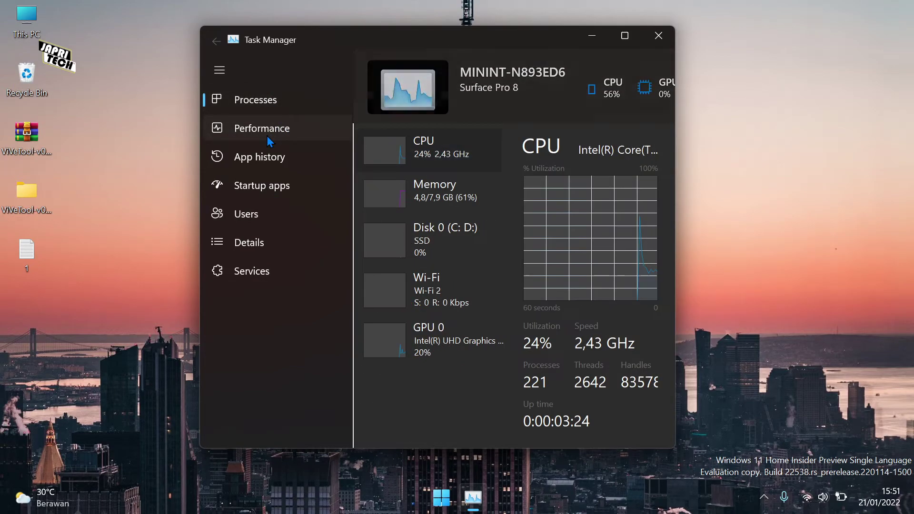
pyautogui.click(275, 159)
pyautogui.click(270, 191)
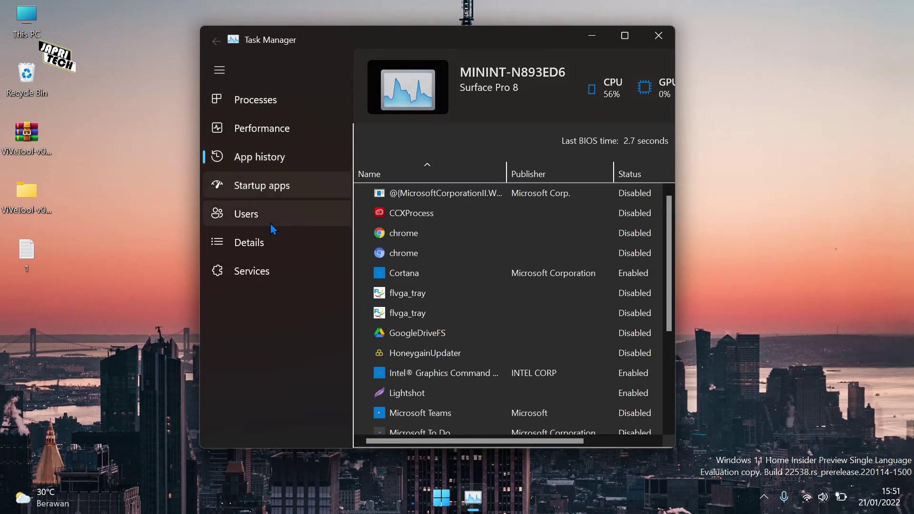
pyautogui.click(270, 224)
pyautogui.click(272, 244)
pyautogui.click(276, 273)
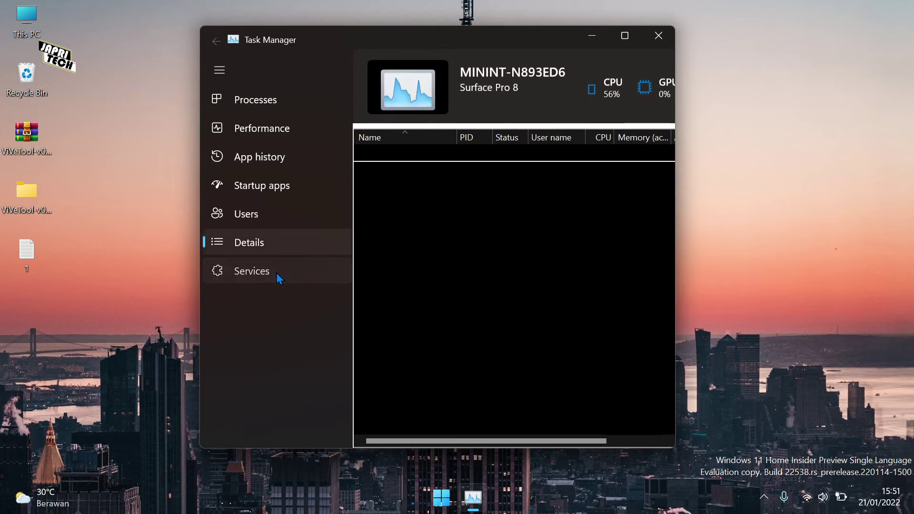
# Go back through Users, App history and Performance to the Processes page, collapsing and re-expanding the navigation pane.
pyautogui.click(275, 212)
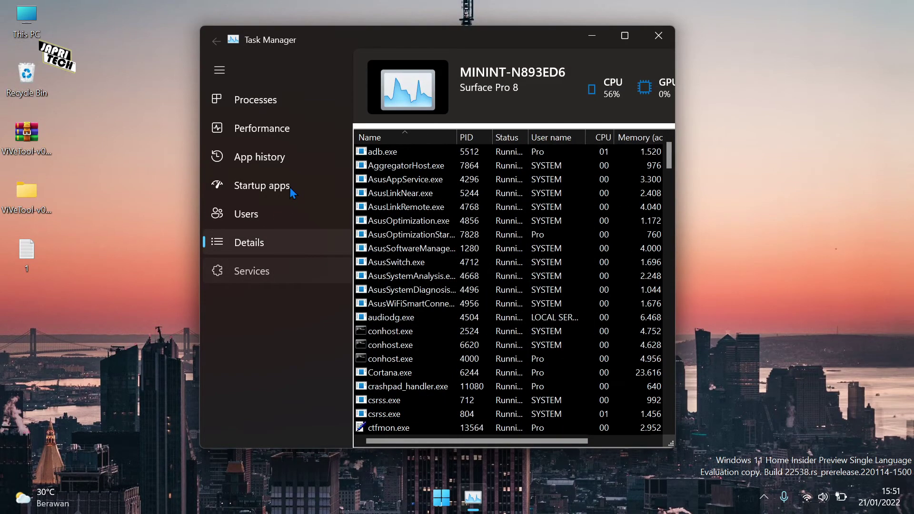
pyautogui.click(292, 158)
pyautogui.click(279, 126)
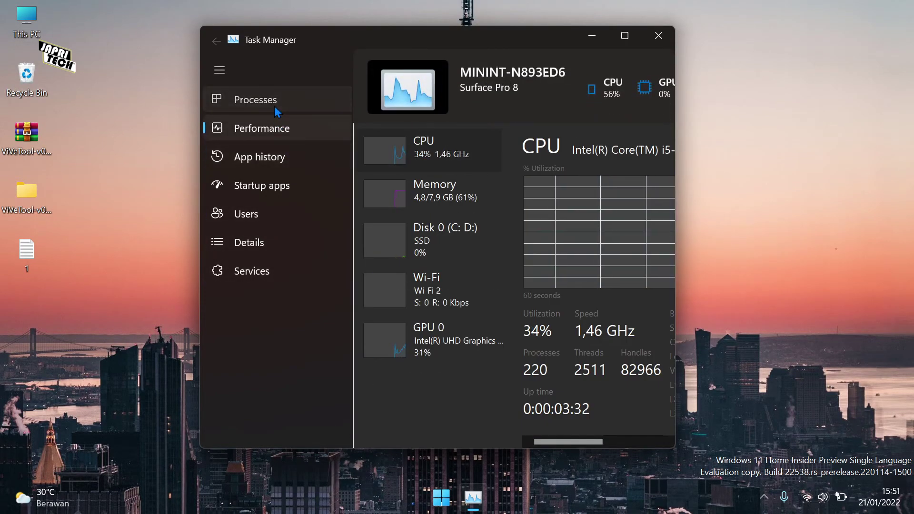
pyautogui.click(271, 102)
pyautogui.click(220, 71)
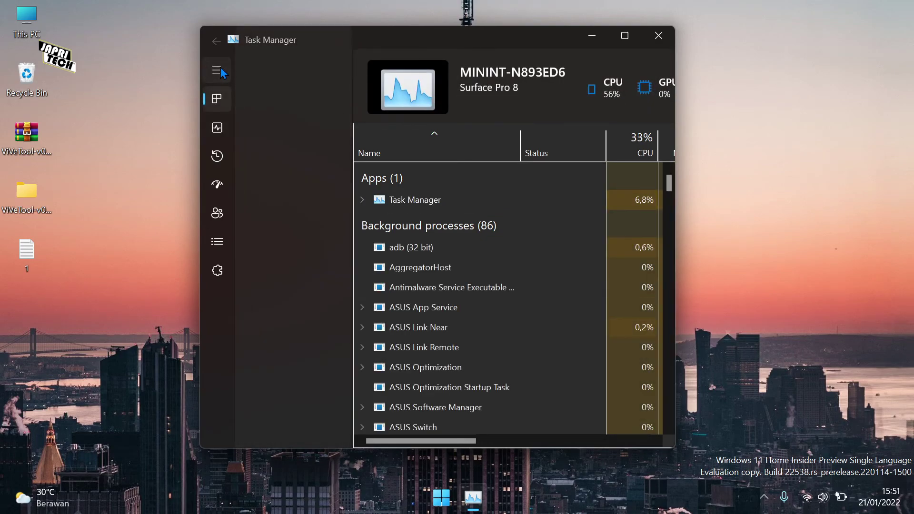
pyautogui.click(217, 71)
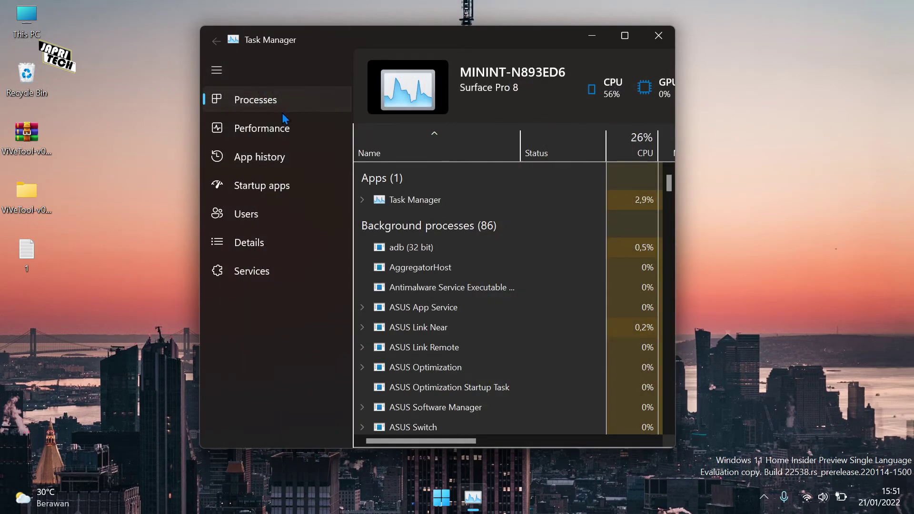
# Show the Performance page and widen the Task Manager window so more of the CPU graph fits.
pyautogui.click(288, 128)
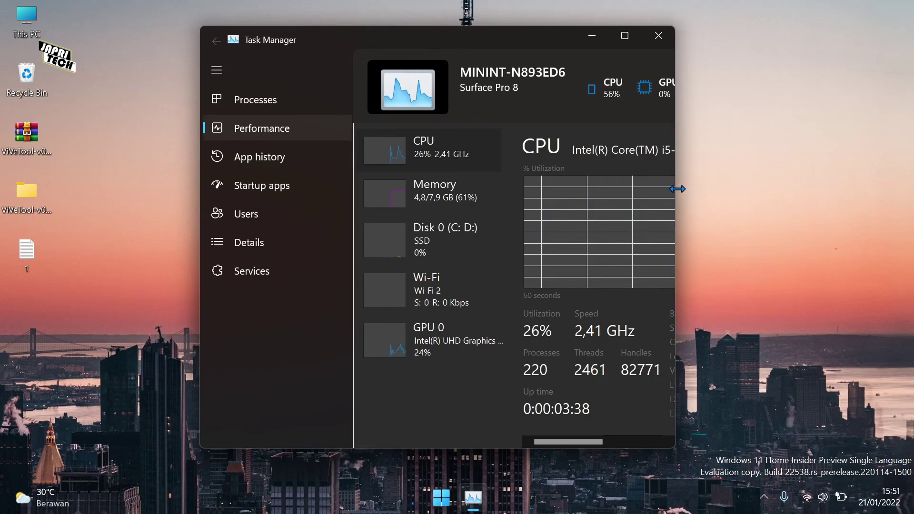
pyautogui.moveTo(677, 189); pyautogui.dragTo(781, 190)
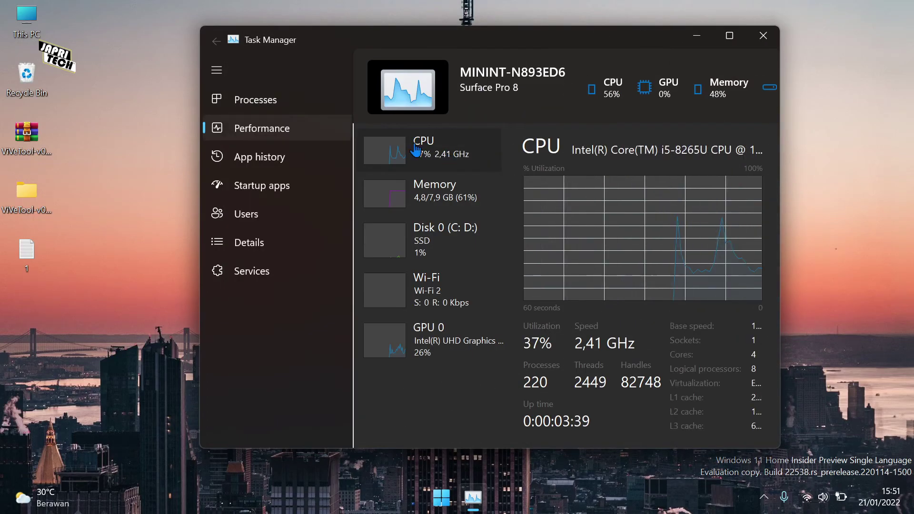
# View the App history and Startup apps pages in the widened window, then return to Performance and shift the window slightly.
pyautogui.click(278, 156)
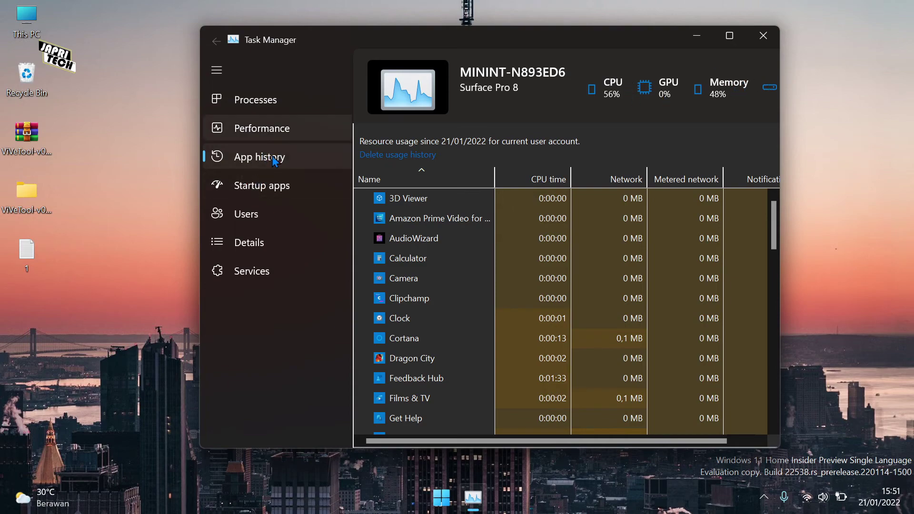
pyautogui.click(281, 185)
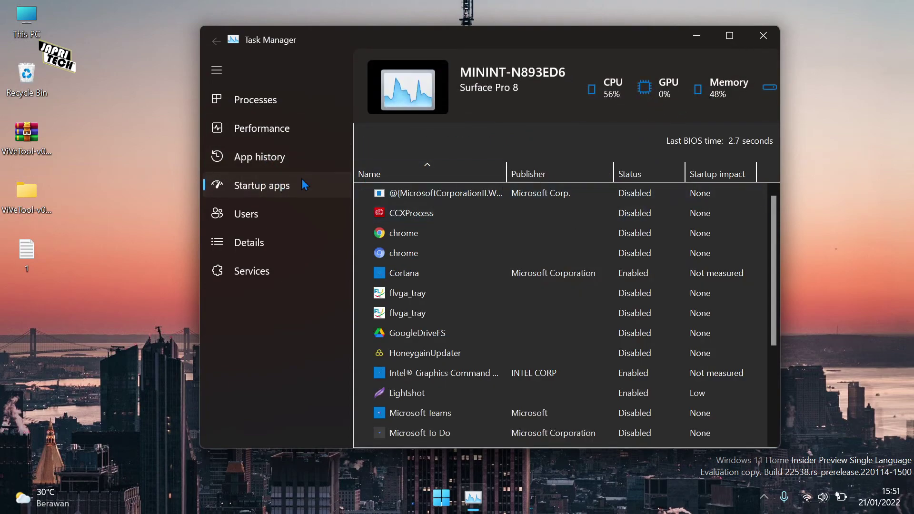
pyautogui.click(248, 157)
pyautogui.click(243, 129)
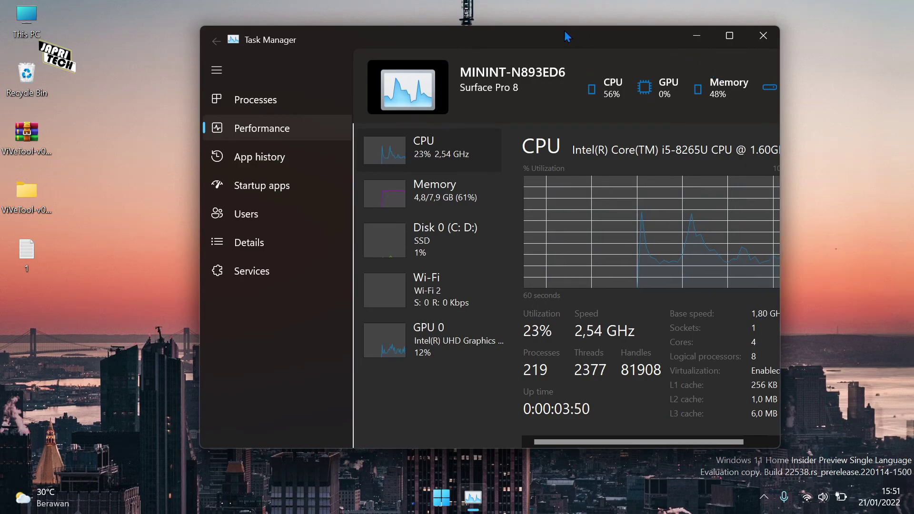
pyautogui.moveTo(564, 31); pyautogui.dragTo(536, 24)
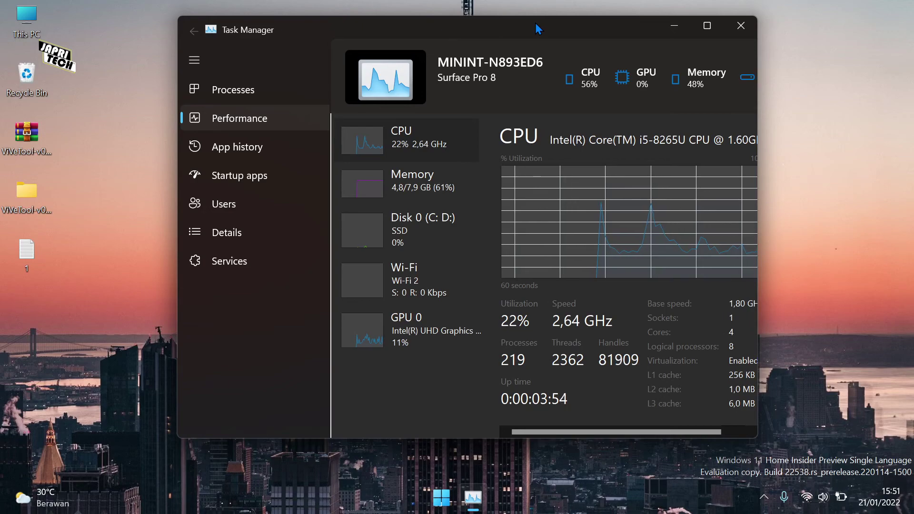